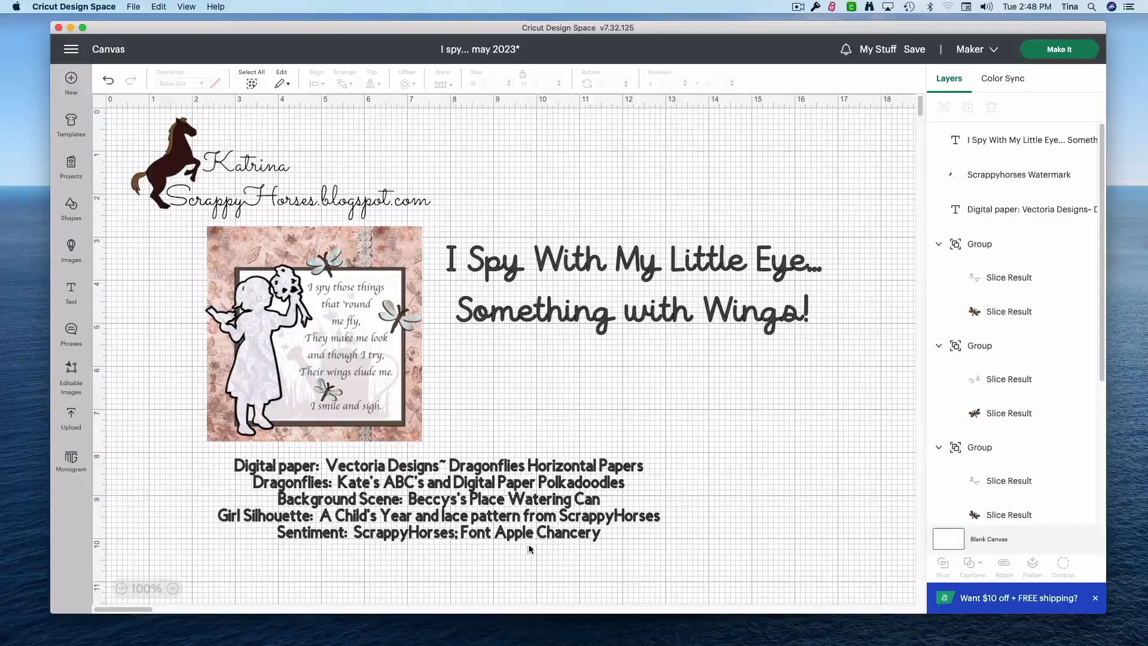
# Shift the girl silhouette and verse panel slightly on the card and move the title text up beside the watermark.
pyautogui.moveTo(244, 392); pyautogui.dragTo(242, 389)
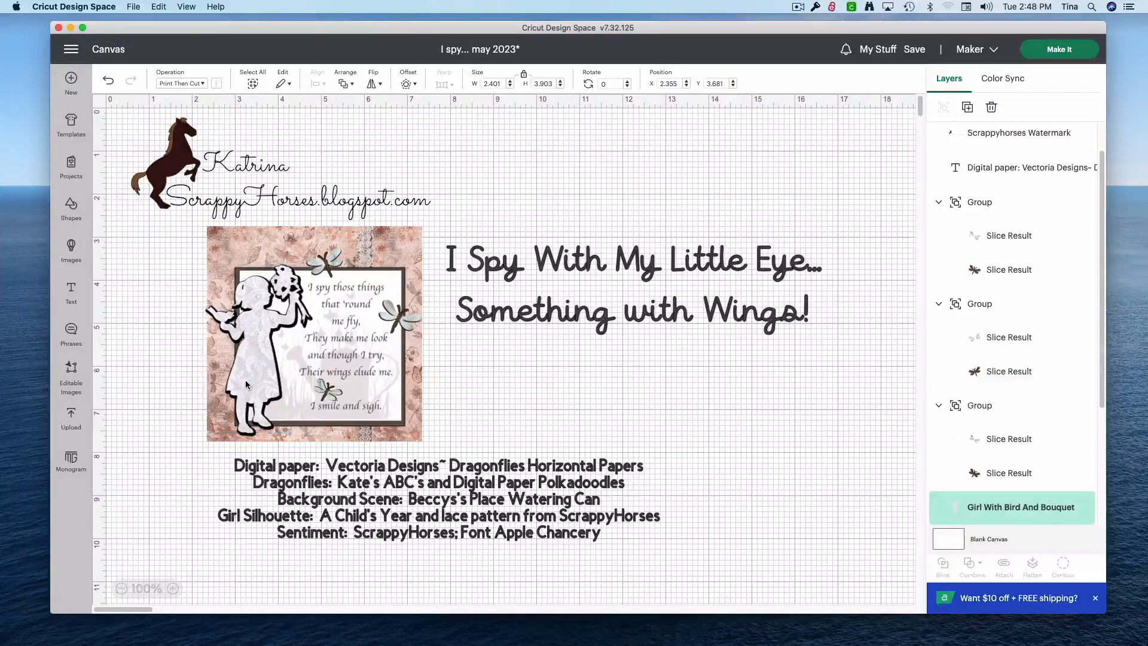
pyautogui.moveTo(353, 391)
pyautogui.mouseDown()
pyautogui.moveTo(501, 432)
pyautogui.moveTo(726, 435)
pyautogui.moveTo(757, 468)
pyautogui.moveTo(723, 444)
pyautogui.moveTo(453, 373)
pyautogui.moveTo(361, 375)
pyautogui.mouseUp()
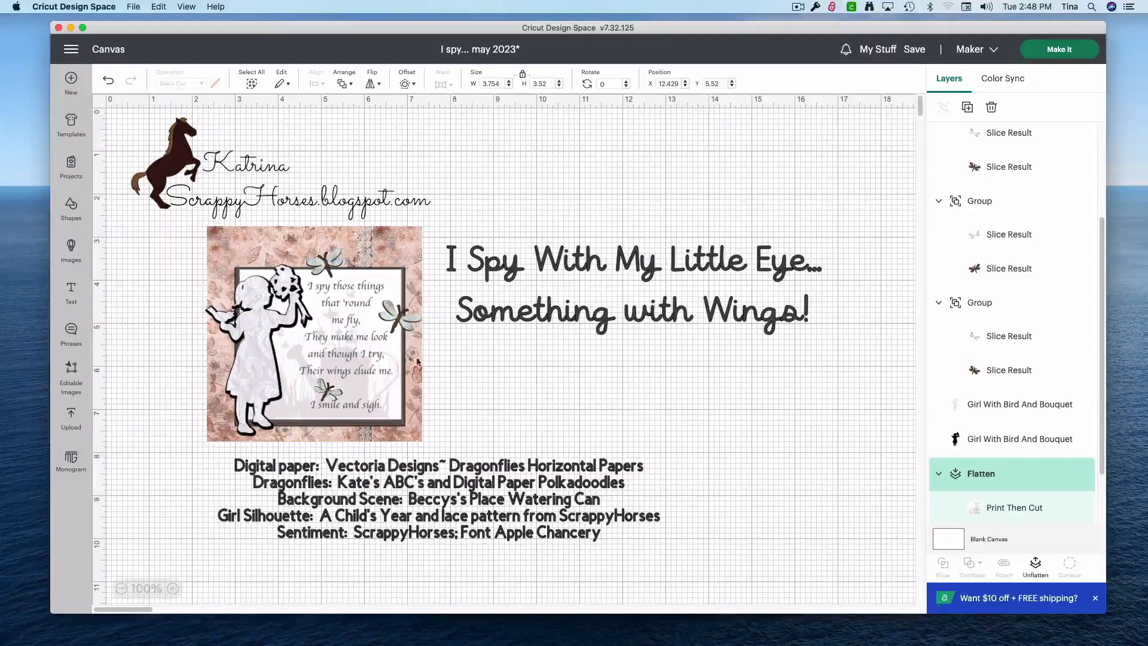
pyautogui.moveTo(560, 259); pyautogui.dragTo(516, 204)
pyautogui.moveTo(261, 383)
pyautogui.mouseDown()
pyautogui.moveTo(538, 378)
pyautogui.moveTo(259, 383)
pyautogui.moveTo(268, 390)
pyautogui.mouseUp()
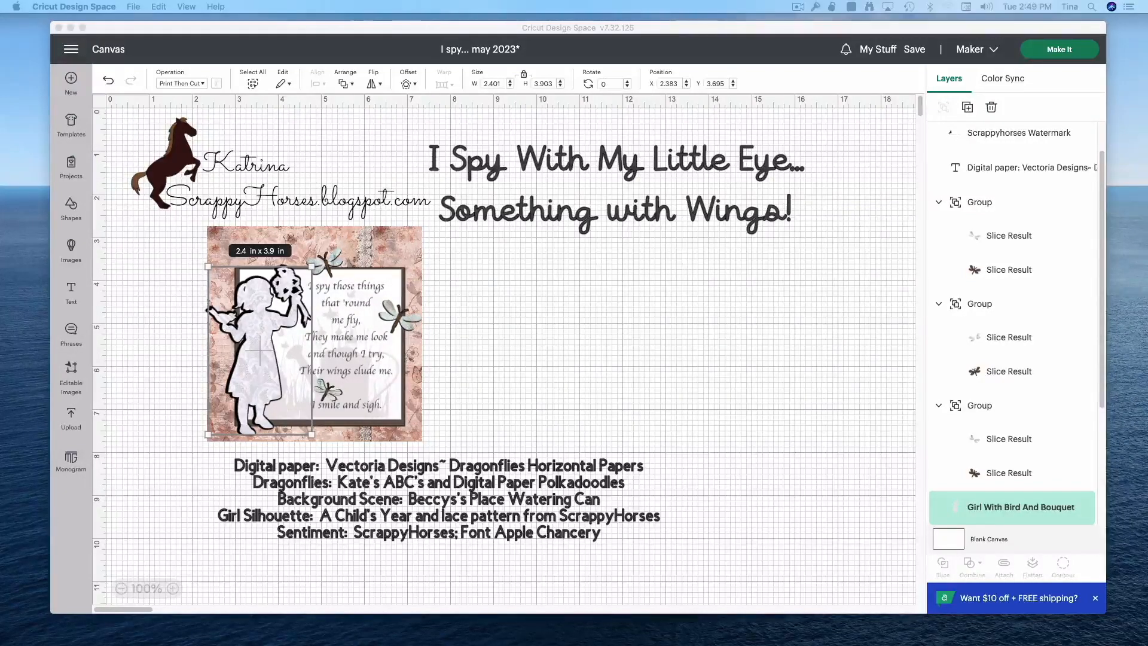
# View the lace photo DSC_0003 2.jpeg in Preview and close it.
pyautogui.moveTo(1, 156); pyautogui.dragTo(597, 63)
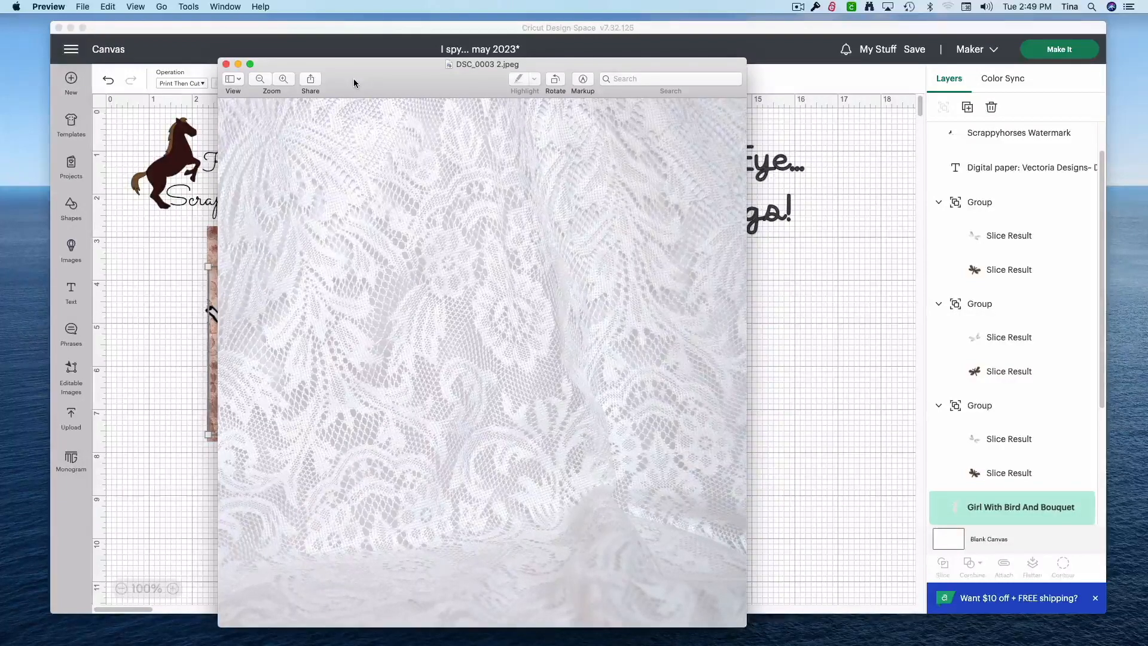
pyautogui.moveTo(353, 80); pyautogui.dragTo(277, 78)
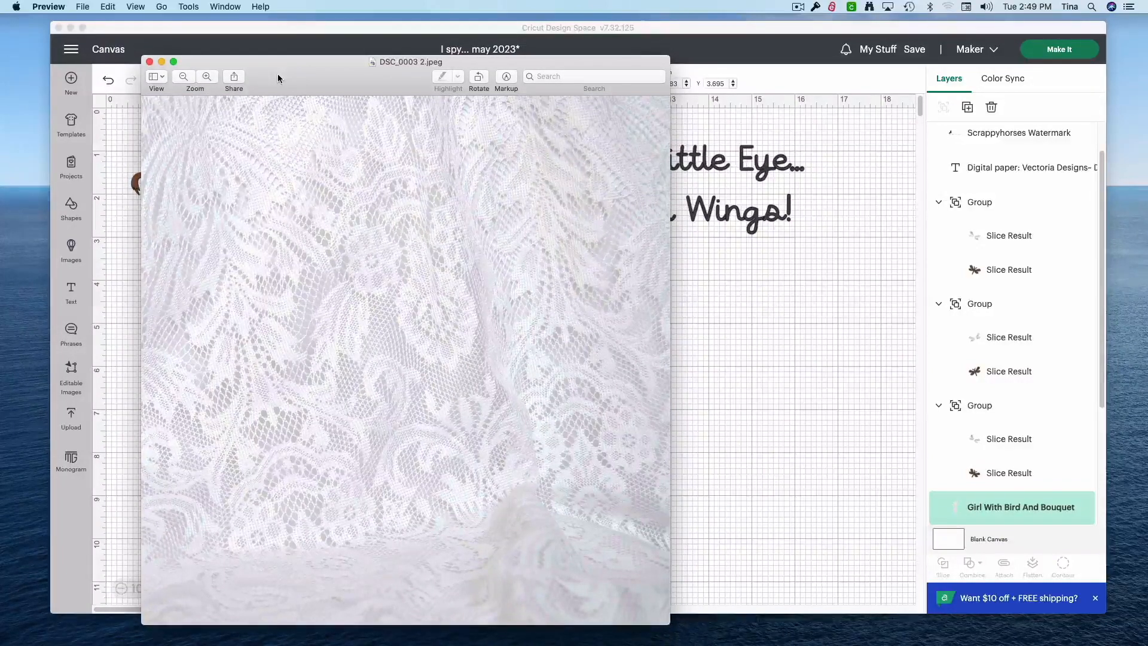
pyautogui.press('super+w')
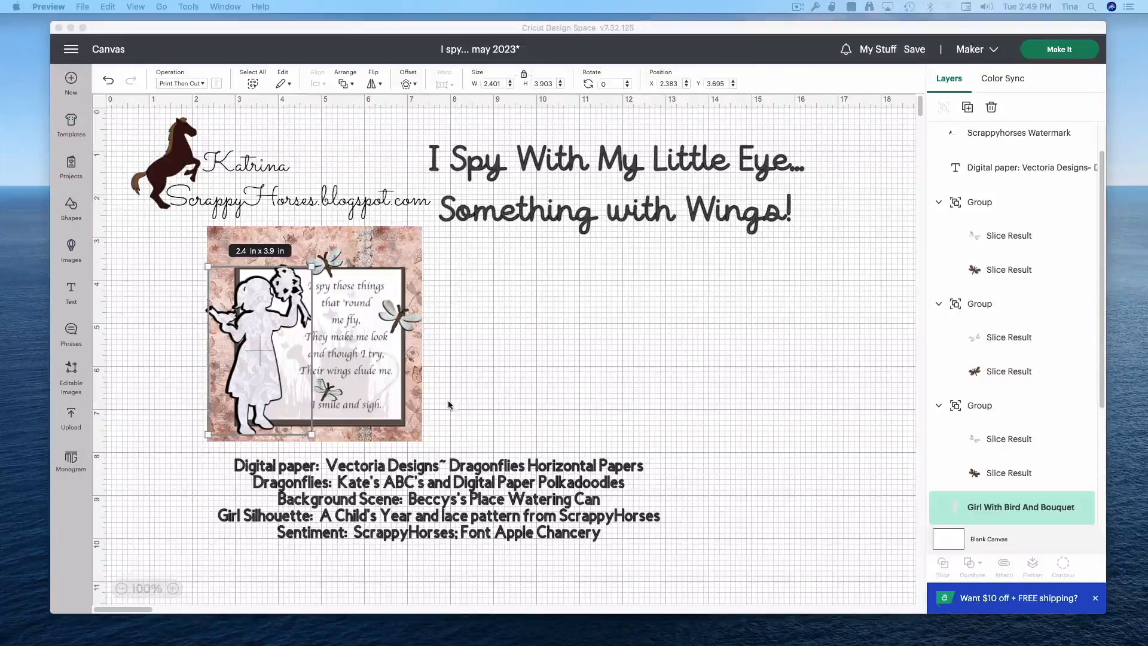
# Move the flattened verse panel off the brown mat to the empty canvas beside the card.
pyautogui.click(353, 371)
pyautogui.moveTo(368, 381); pyautogui.dragTo(557, 383)
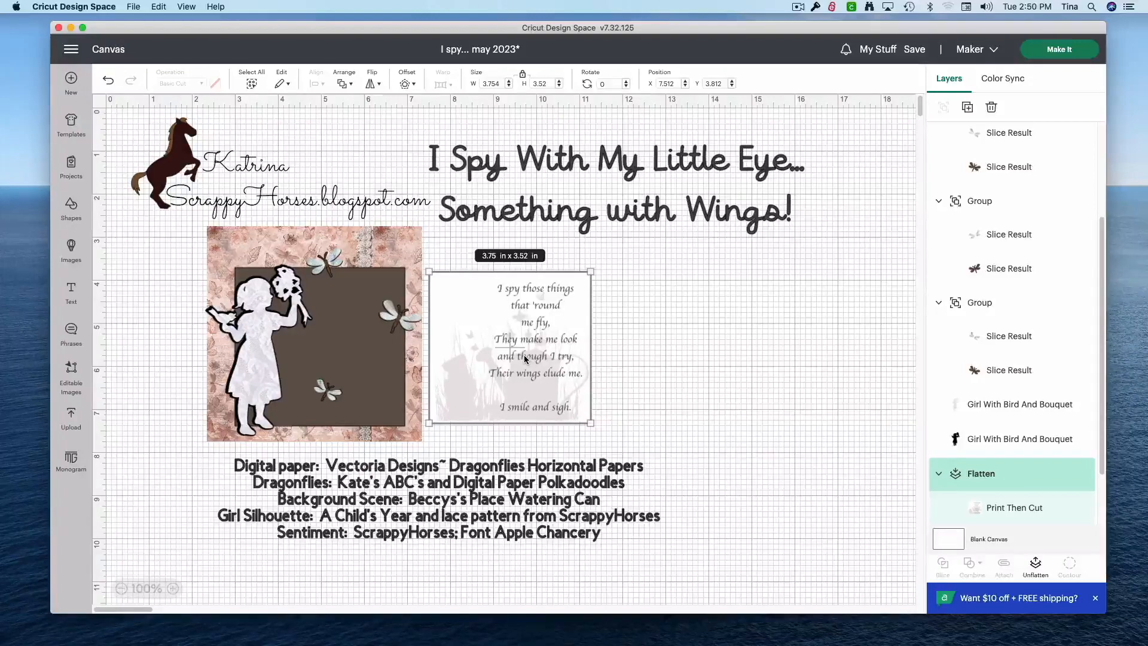
pyautogui.click(633, 364)
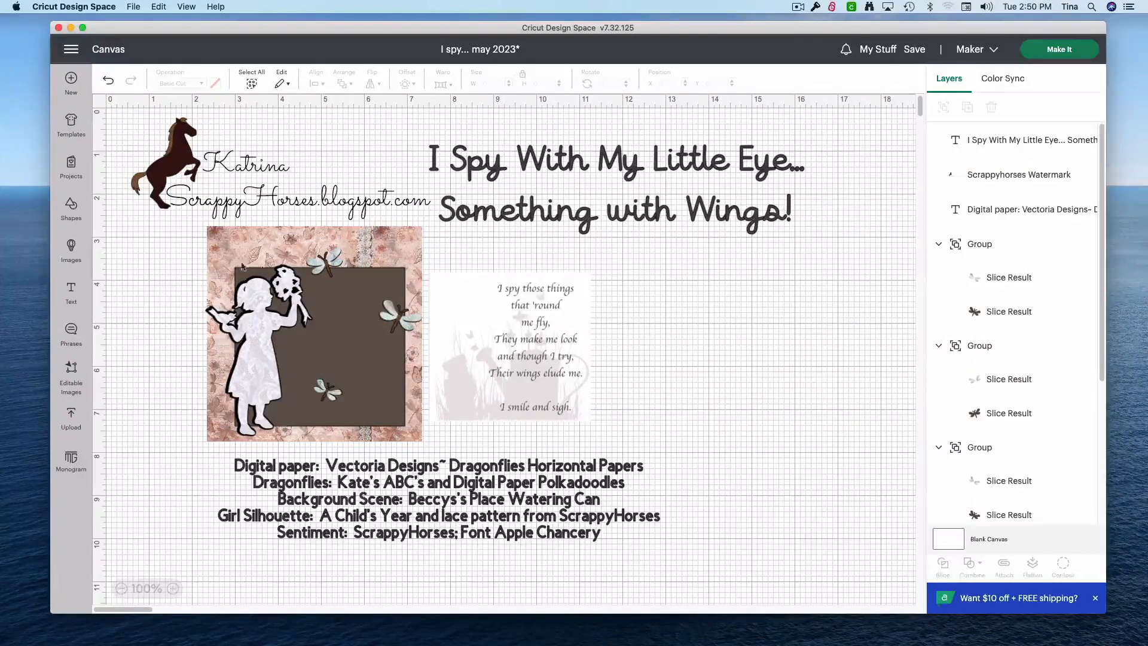
# Add a square to the empty canvas beside the verse panel and enlarge it to about 3.56 in.
pyautogui.click(73, 210)
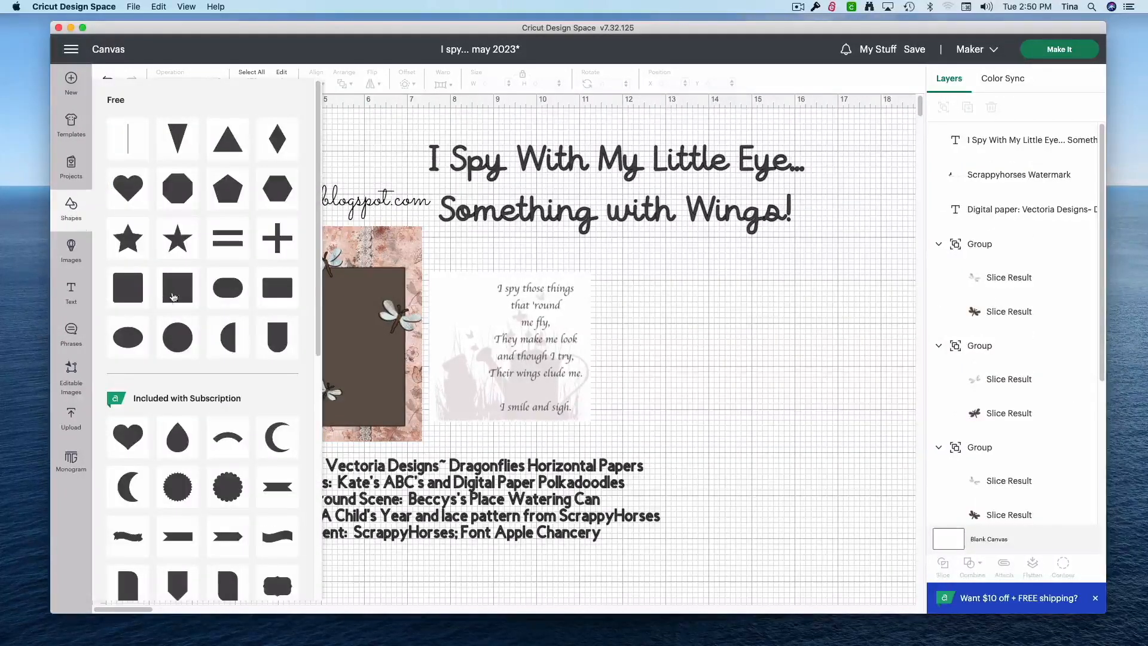
pyautogui.click(172, 295)
pyautogui.moveTo(189, 219); pyautogui.dragTo(661, 339)
pyautogui.moveTo(660, 342); pyautogui.dragTo(748, 434)
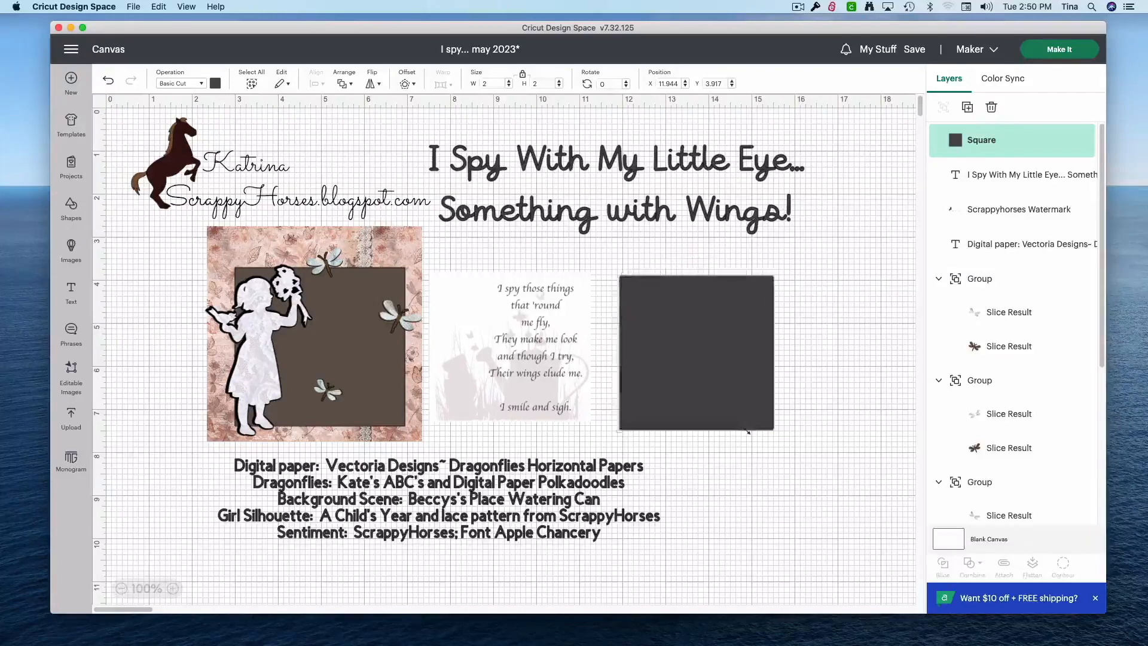
# Change the new square's material color to white.
pyautogui.click(214, 84)
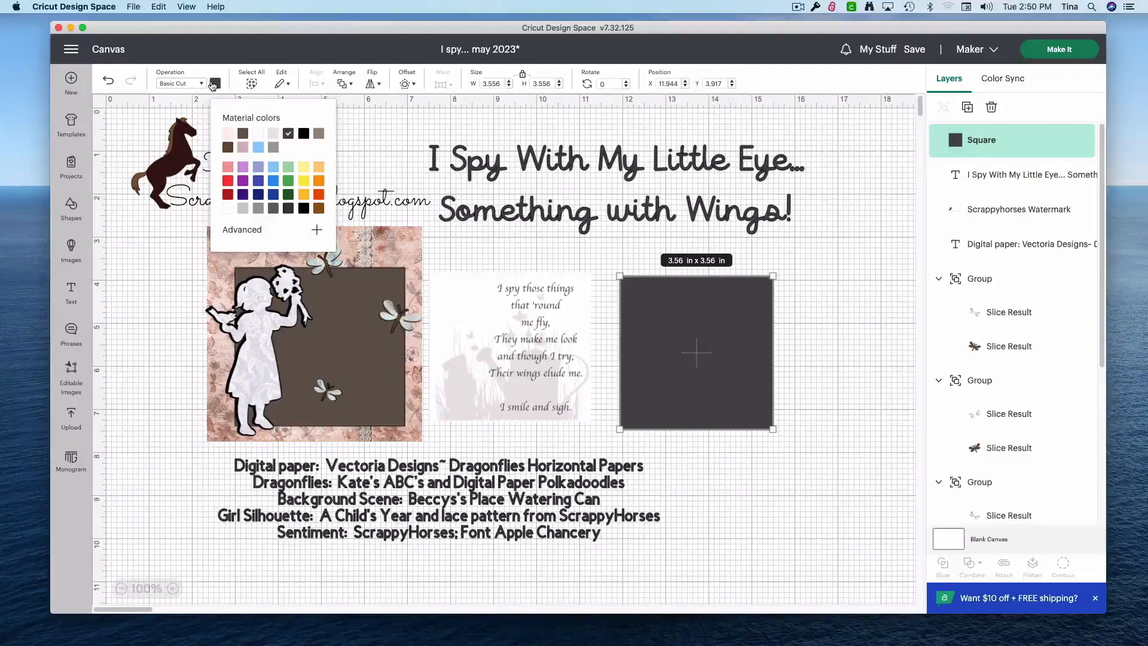
pyautogui.click(259, 133)
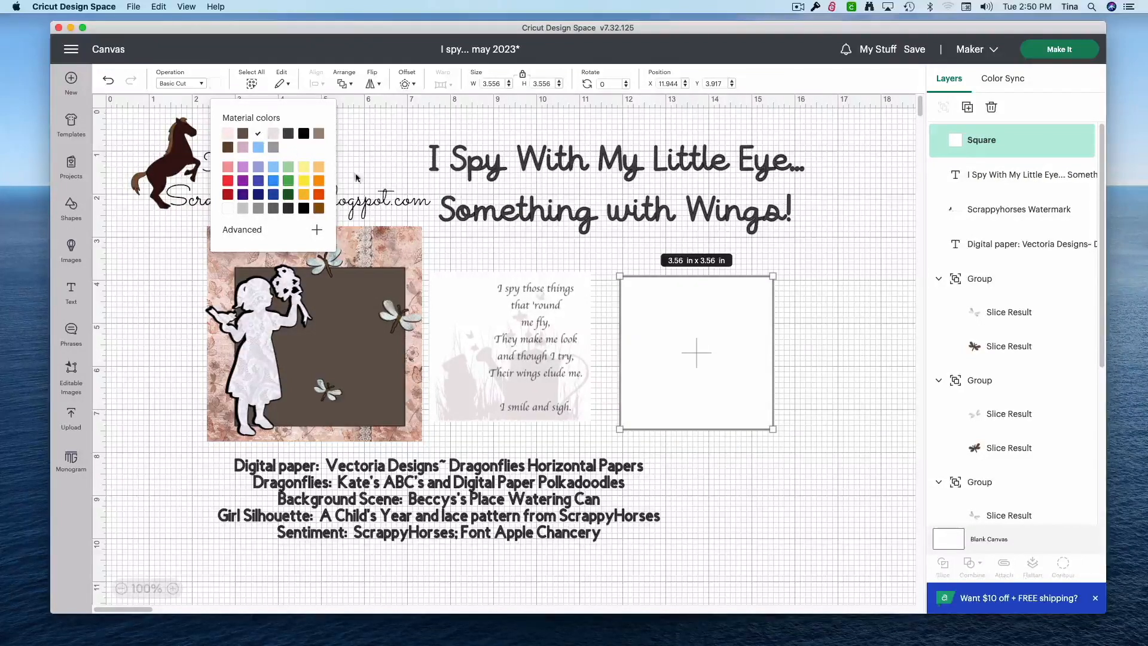
pyautogui.click(810, 335)
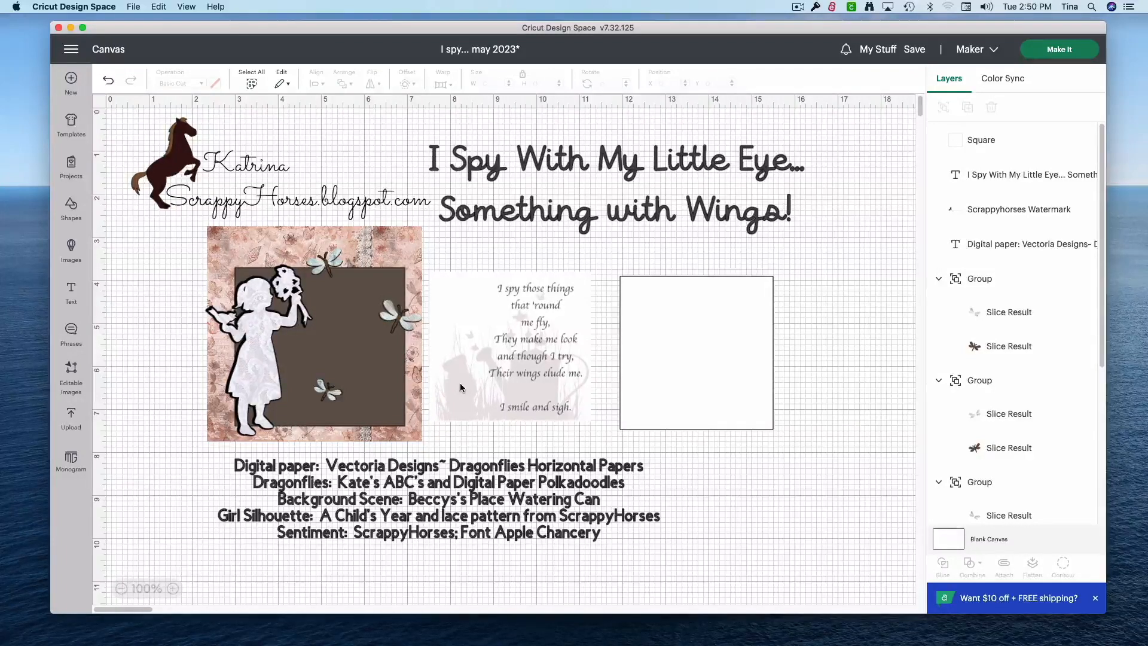
# Search the image library for "flower" and filter the results to free images.
pyautogui.click(72, 259)
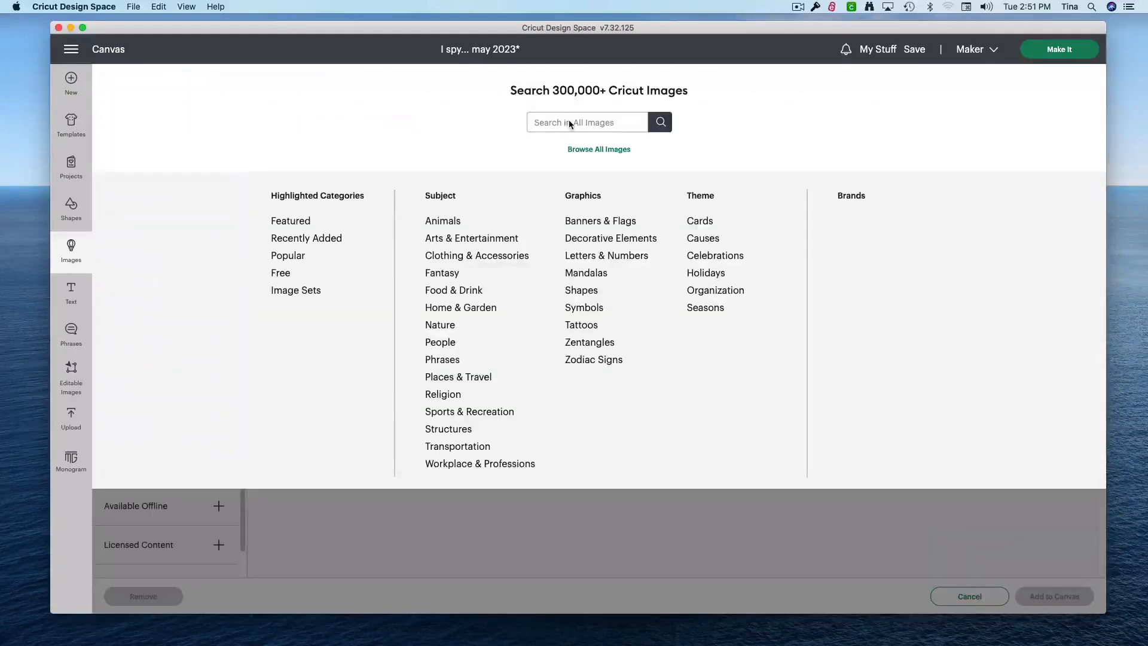
pyautogui.click(569, 121)
pyautogui.write('flower')
pyautogui.click(659, 123)
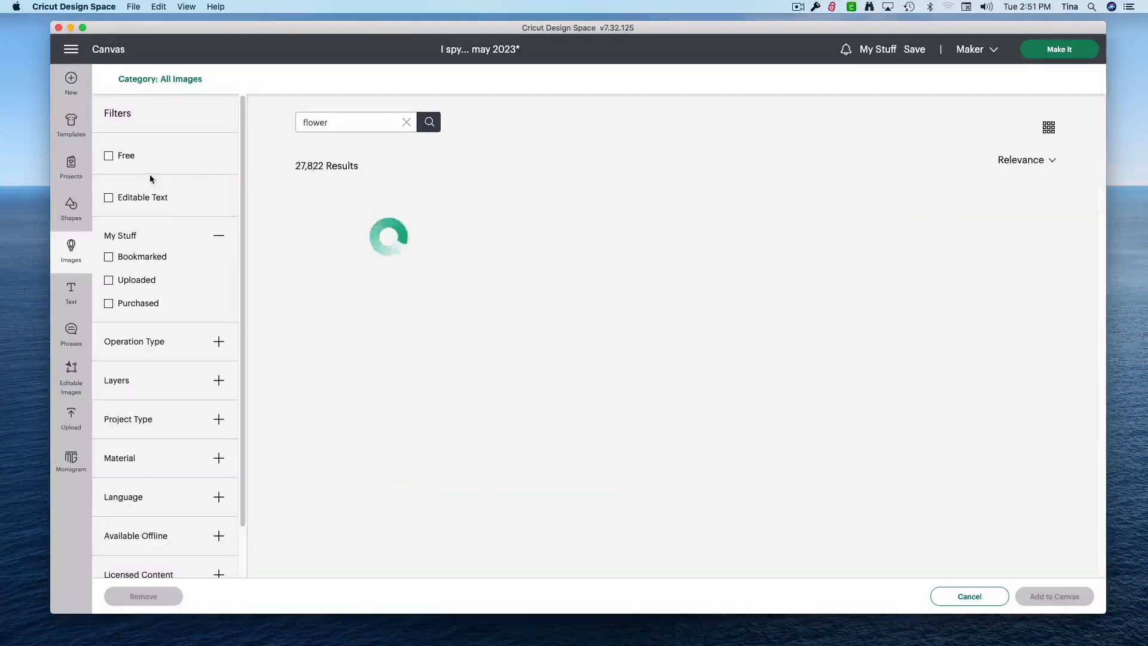
pyautogui.click(126, 155)
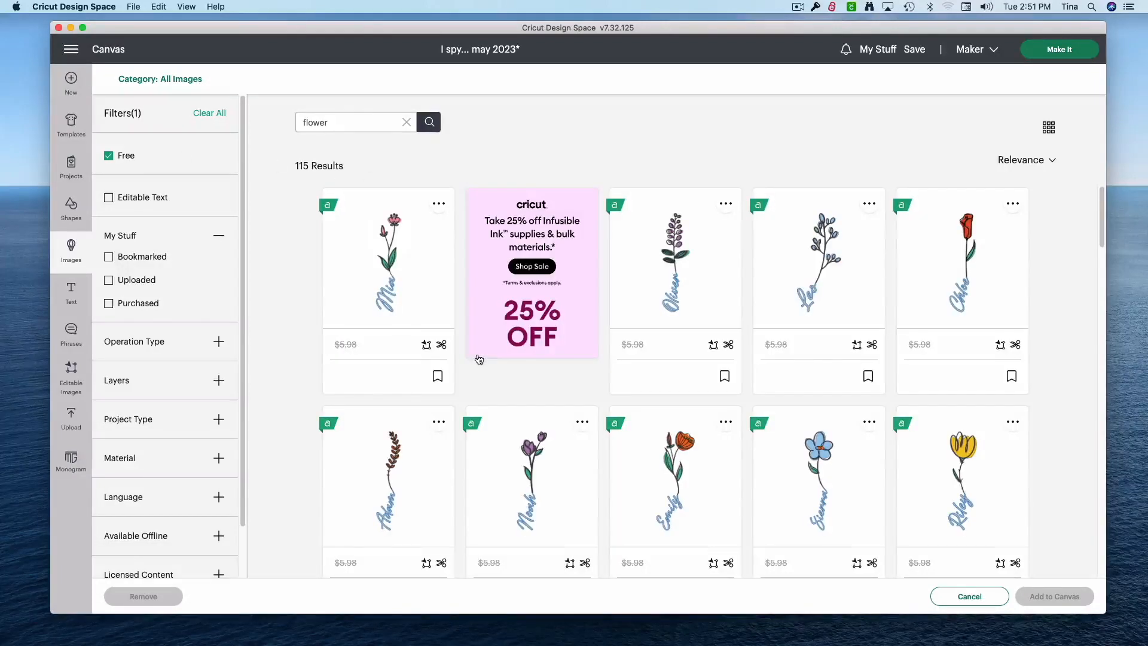
# Choose the black Sunflower and the orange Folk Art Flowers from the free images and add both to the canvas.
pyautogui.scroll(-10, 481, 358)
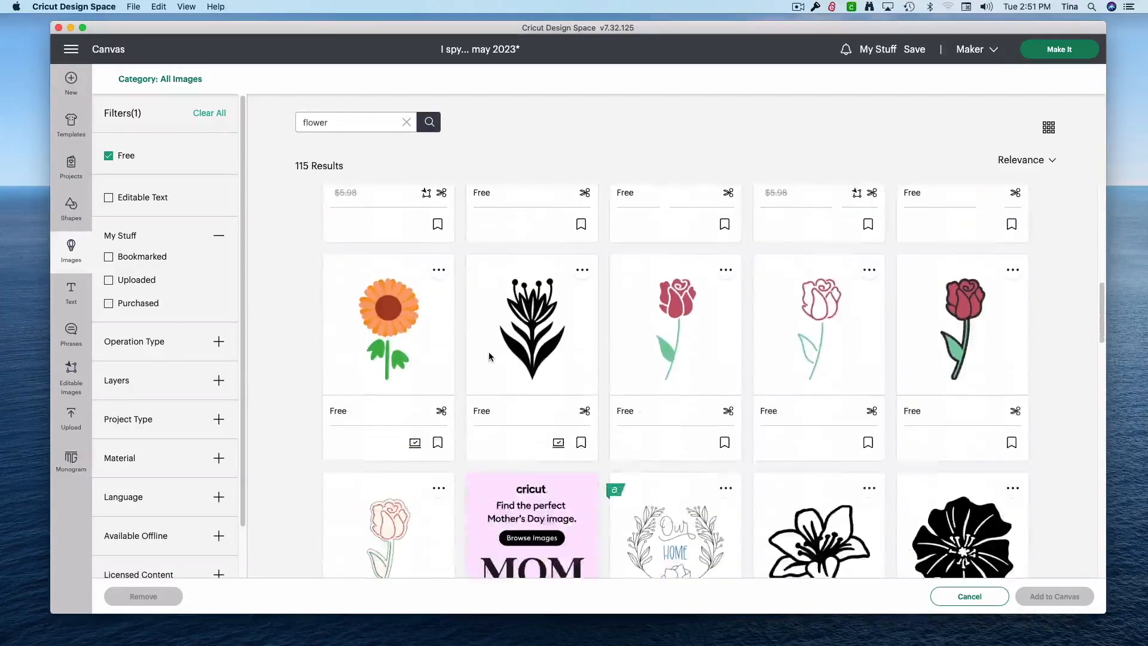
pyautogui.scroll(-8, 489, 357)
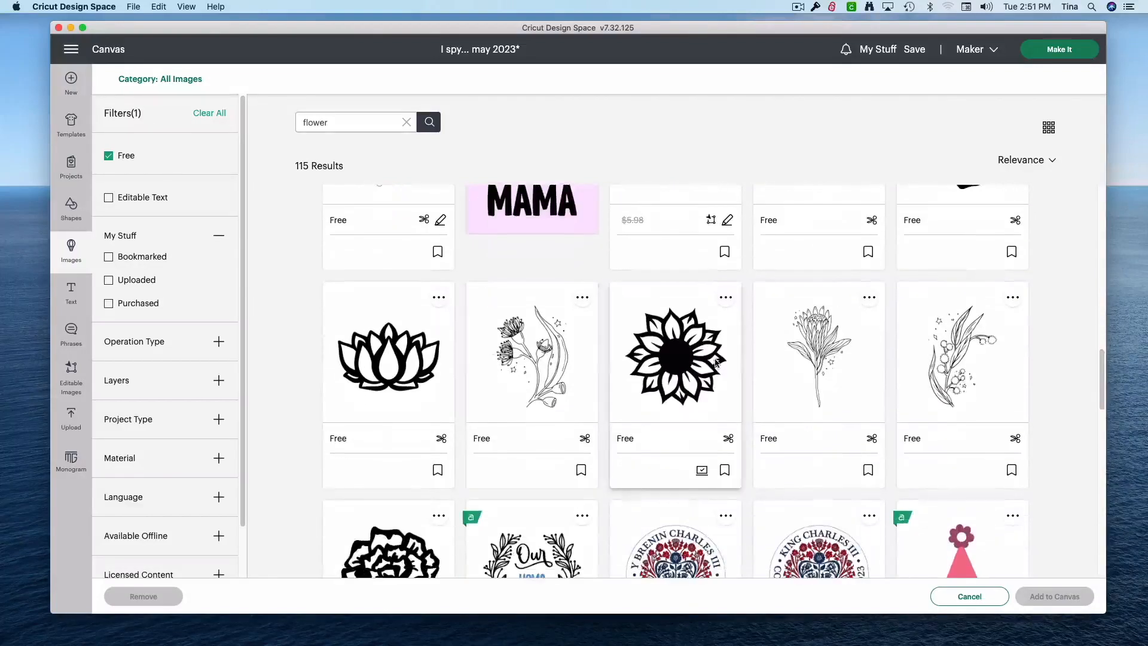
pyautogui.click(689, 366)
pyautogui.scroll(-10, 683, 407)
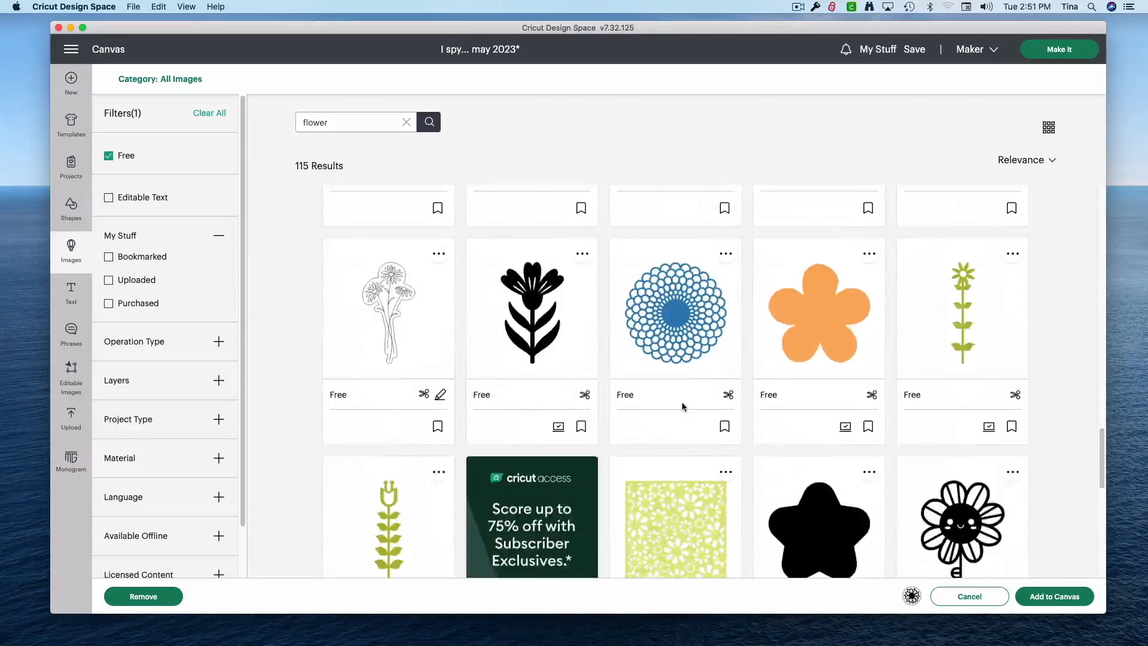
pyautogui.scroll(-8, 683, 407)
pyautogui.scroll(-15, 683, 407)
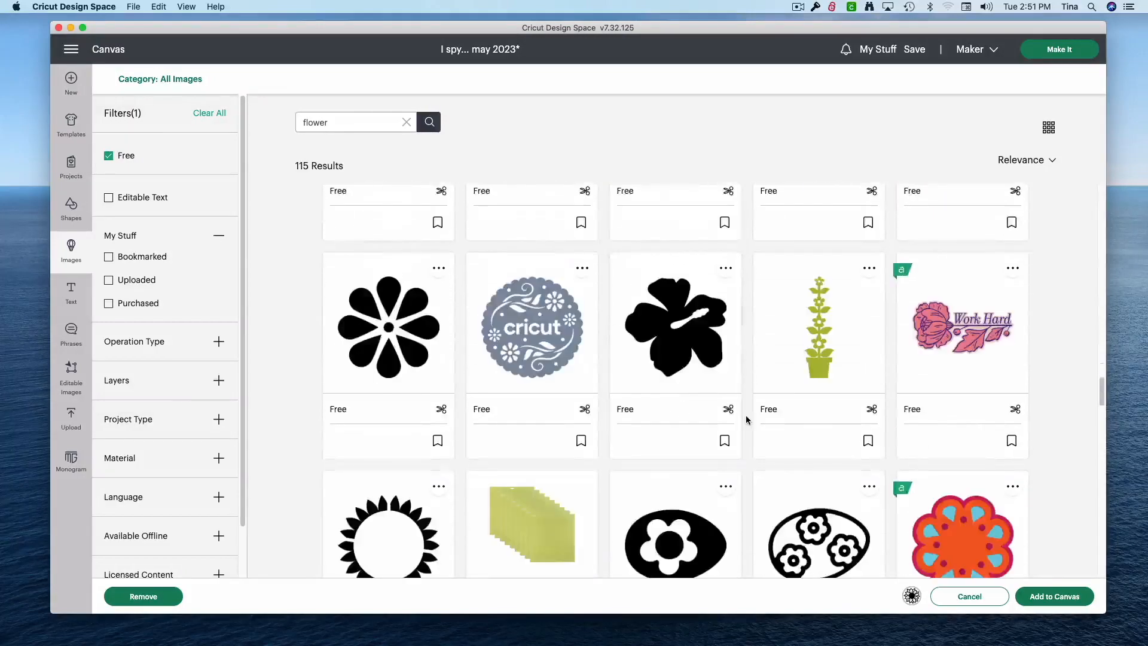
pyautogui.scroll(-15, 746, 419)
pyautogui.scroll(-12, 745, 417)
pyautogui.scroll(-12, 794, 395)
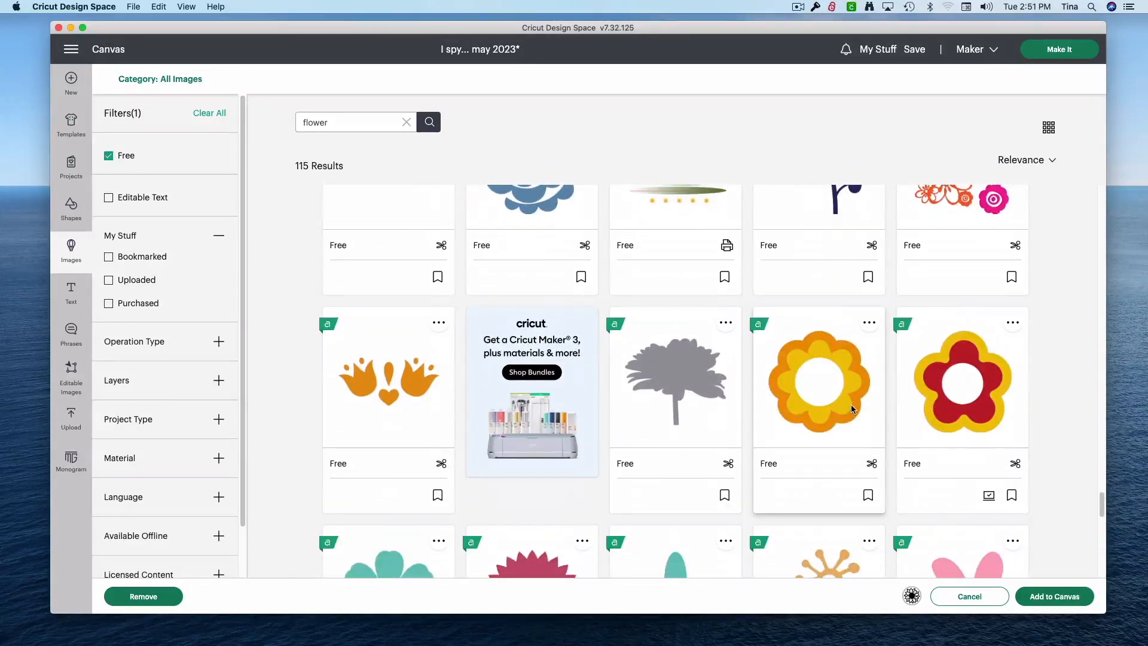
pyautogui.click(414, 387)
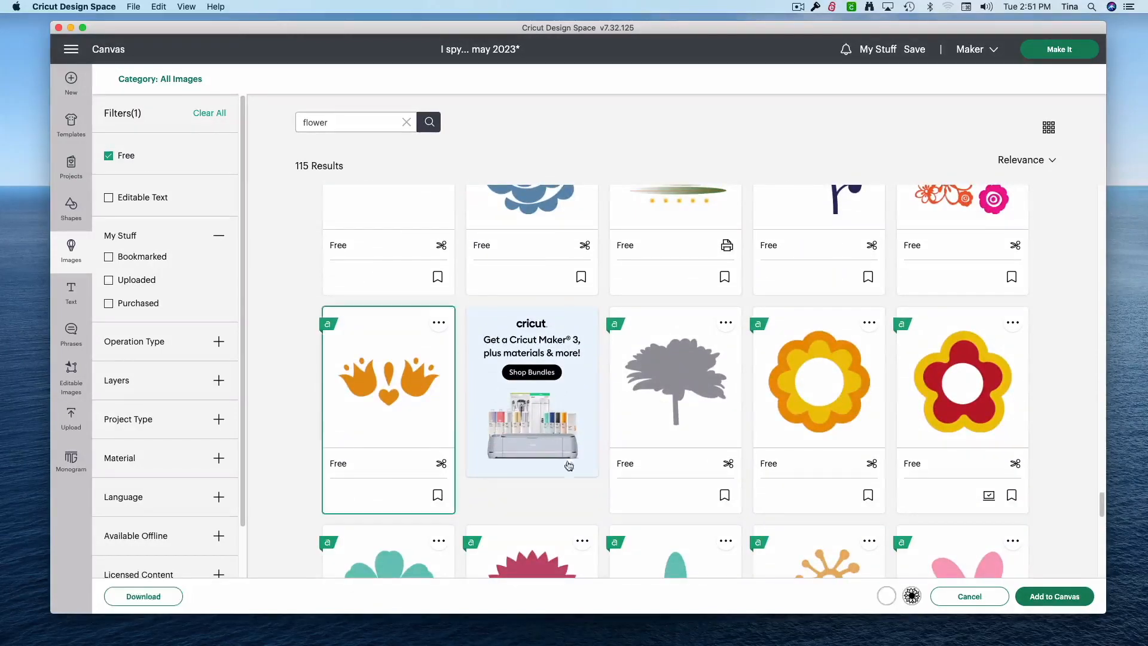
pyautogui.click(1051, 596)
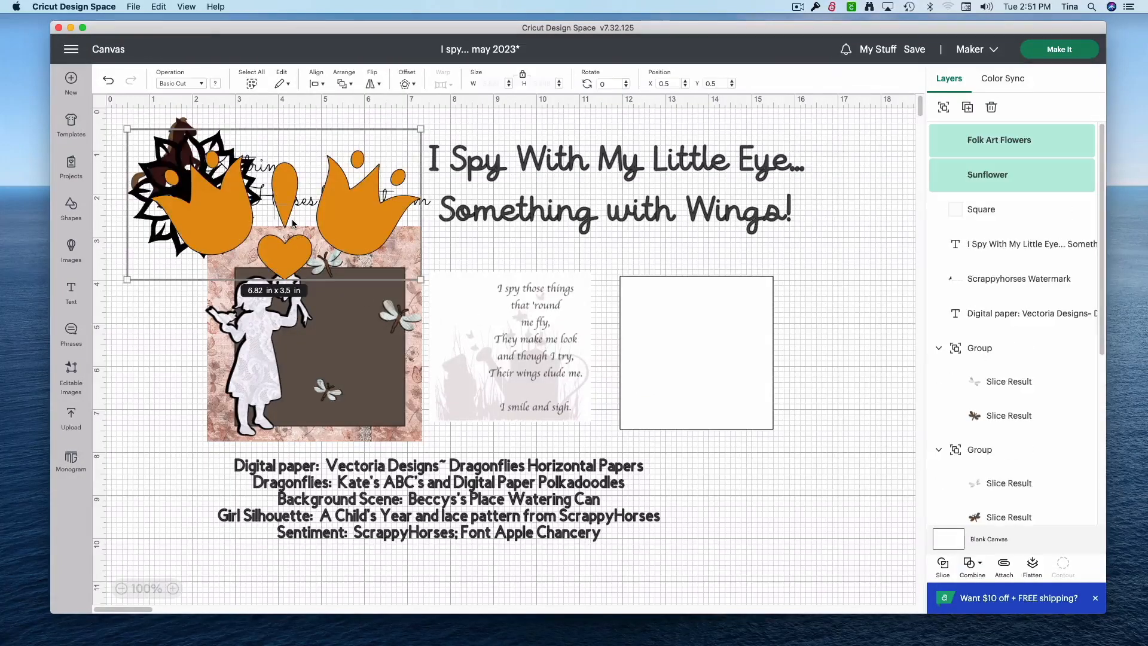
# Move the Folk Art Flowers onto the white square and shrink them to about 3.07 in wide.
pyautogui.click(781, 254)
pyautogui.moveTo(352, 209); pyautogui.dragTo(765, 344)
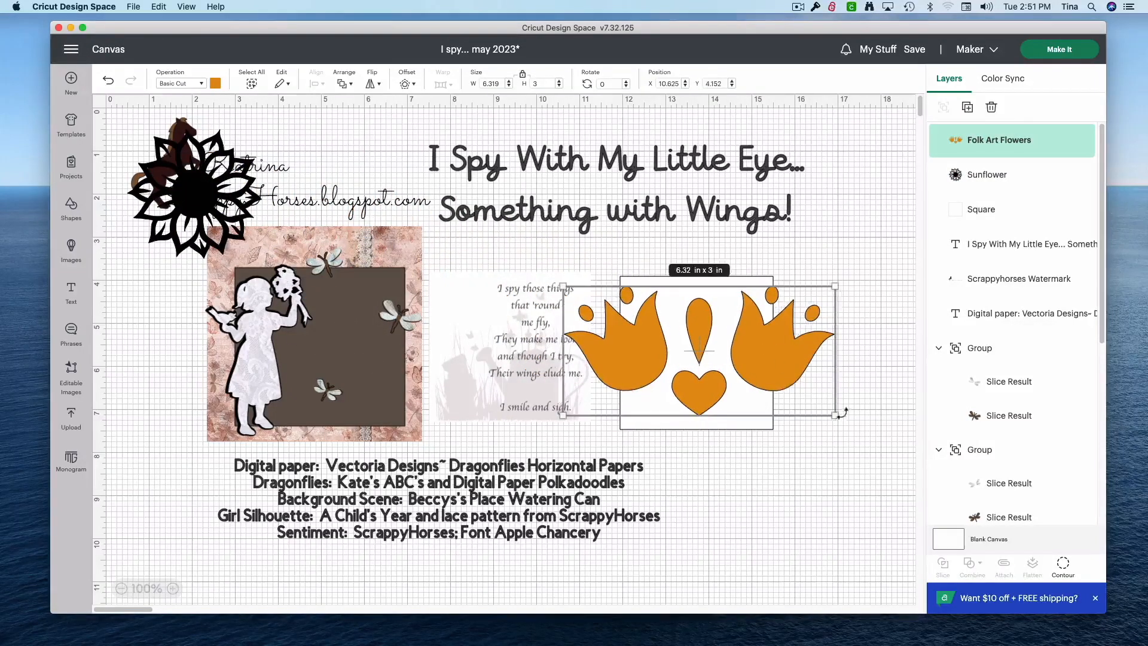
pyautogui.moveTo(835, 415); pyautogui.dragTo(737, 367)
# Align the Folk Art Flowers and the white square to each other with Center.
pyautogui.moveTo(824, 453); pyautogui.dragTo(695, 333)
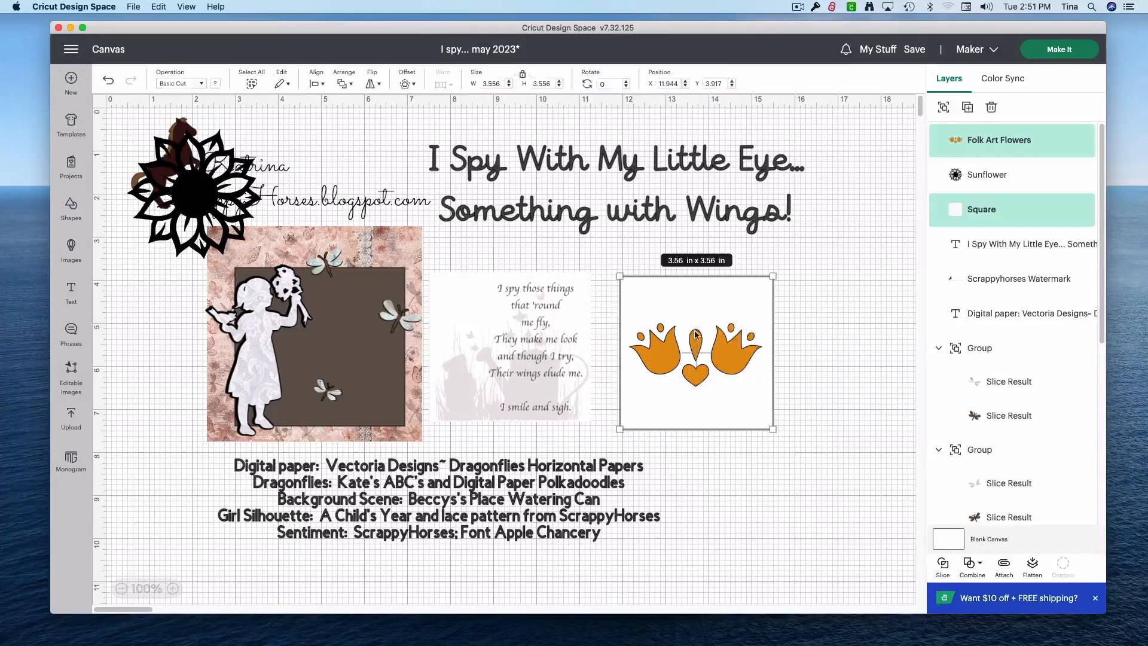
pyautogui.click(316, 84)
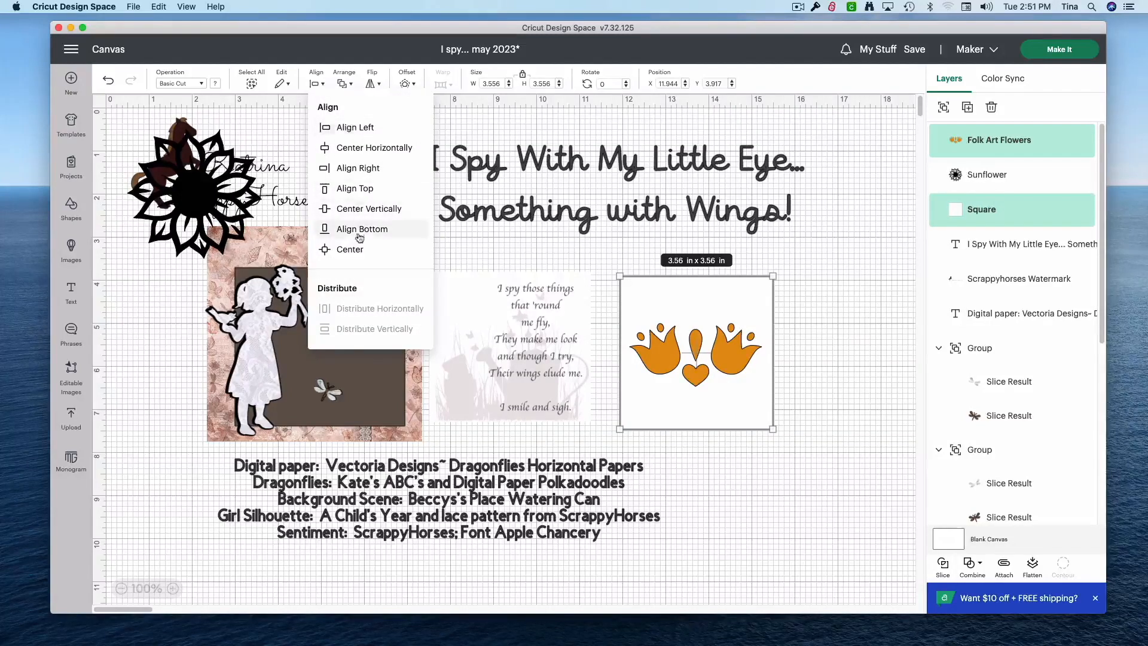
pyautogui.click(350, 249)
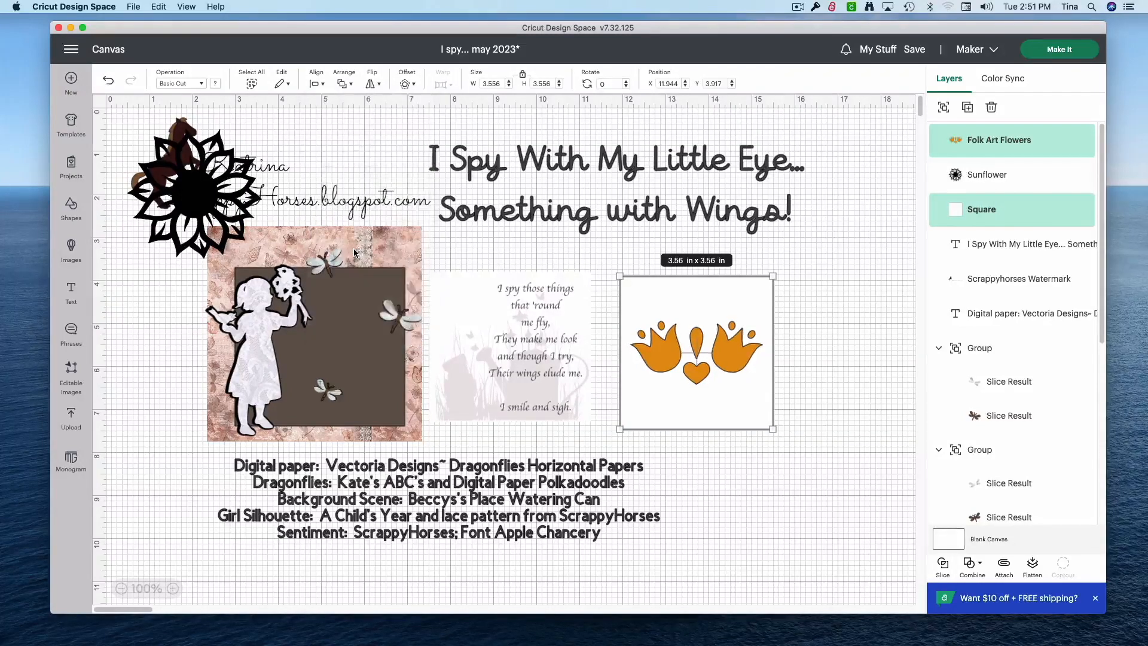
pyautogui.click(815, 410)
# Recolor the Folk Art Flowers to the custom pale pink #f3e2e2.
pyautogui.click(691, 350)
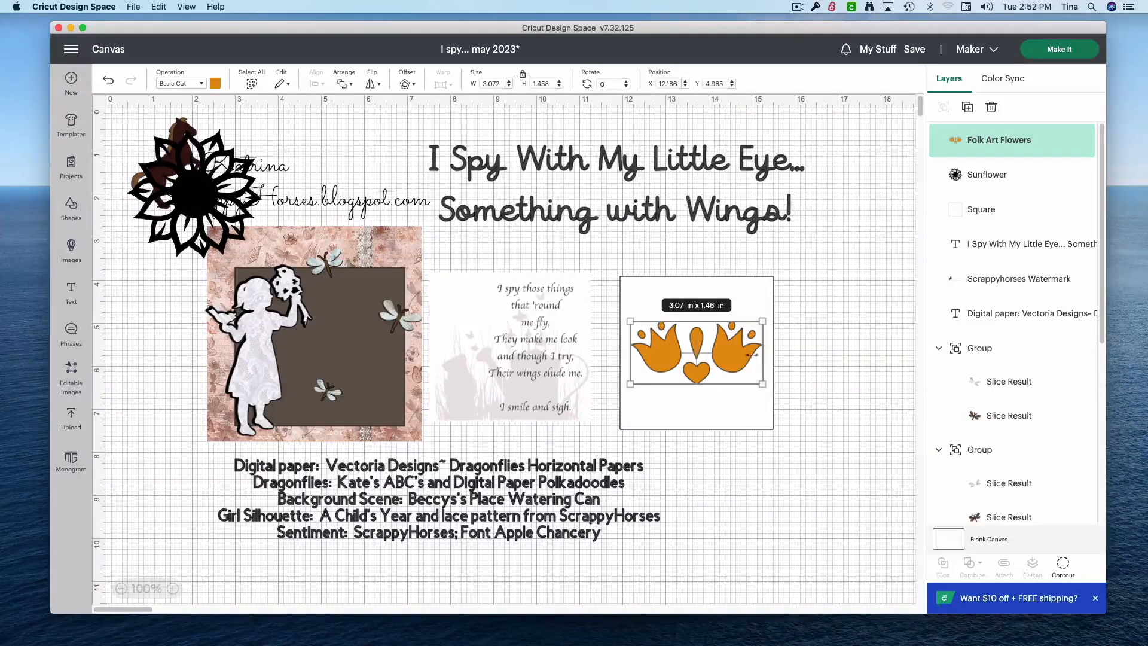
pyautogui.click(215, 84)
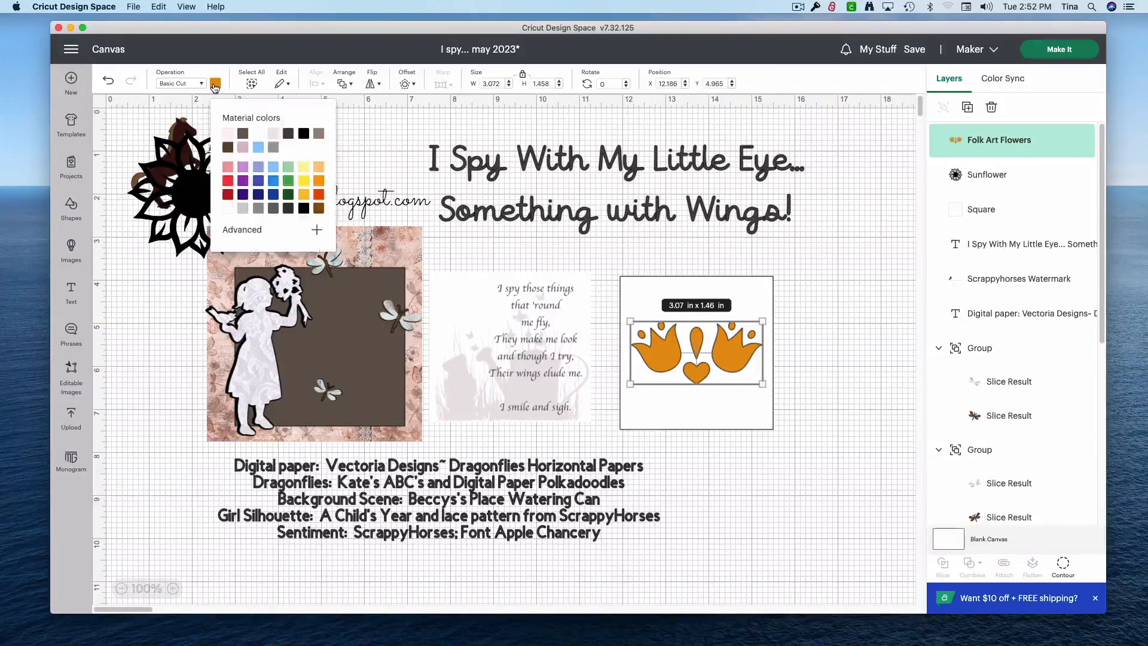
pyautogui.click(258, 134)
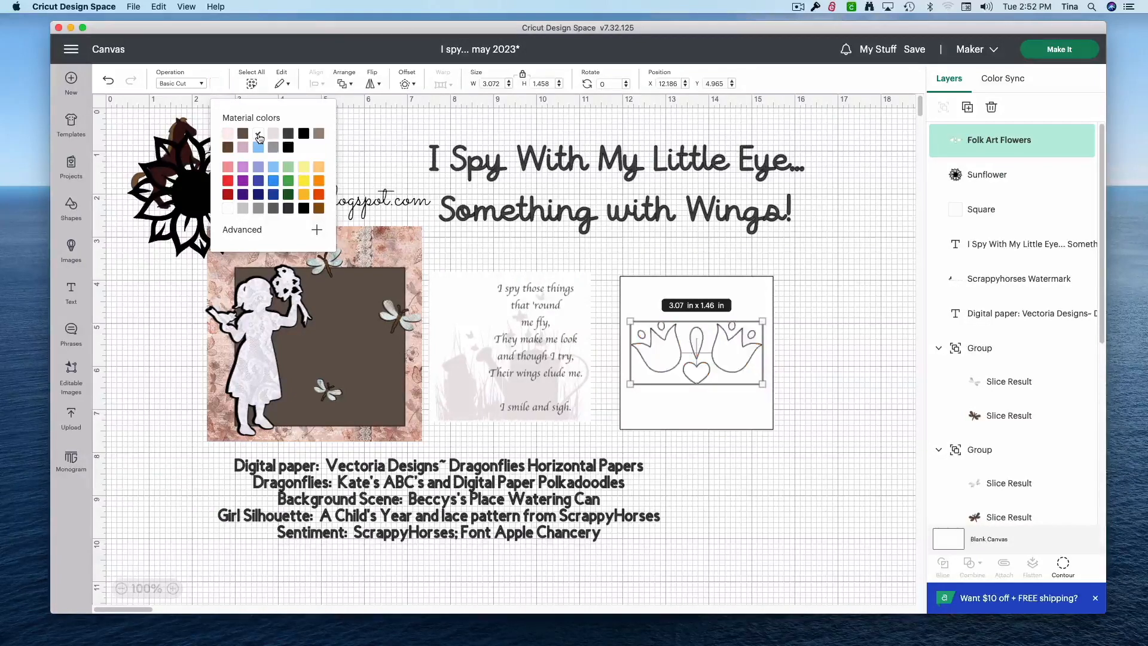
pyautogui.click(243, 231)
pyautogui.click(223, 242)
pyautogui.moveTo(224, 242)
pyautogui.mouseDown()
pyautogui.moveTo(247, 252)
pyautogui.moveTo(233, 248)
pyautogui.mouseUp()
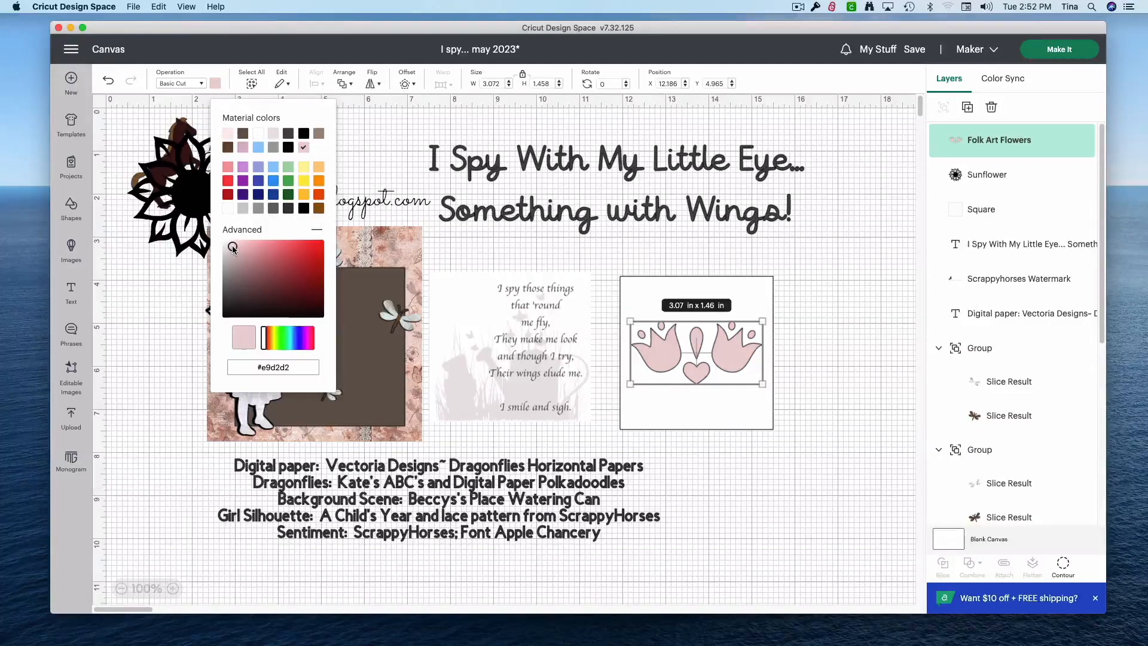
pyautogui.moveTo(233, 248); pyautogui.dragTo(230, 245)
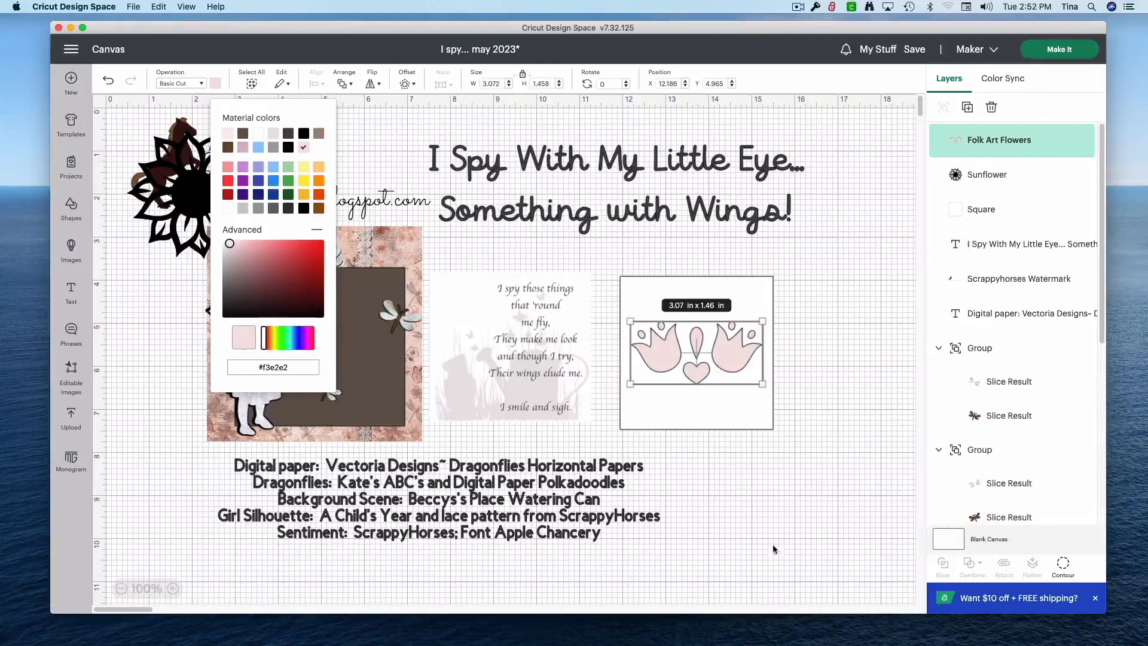
# Flatten the pale pink flowers and the white square into a single print-then-cut image.
pyautogui.click(830, 464)
pyautogui.moveTo(830, 464); pyautogui.dragTo(616, 273)
pyautogui.click(1029, 565)
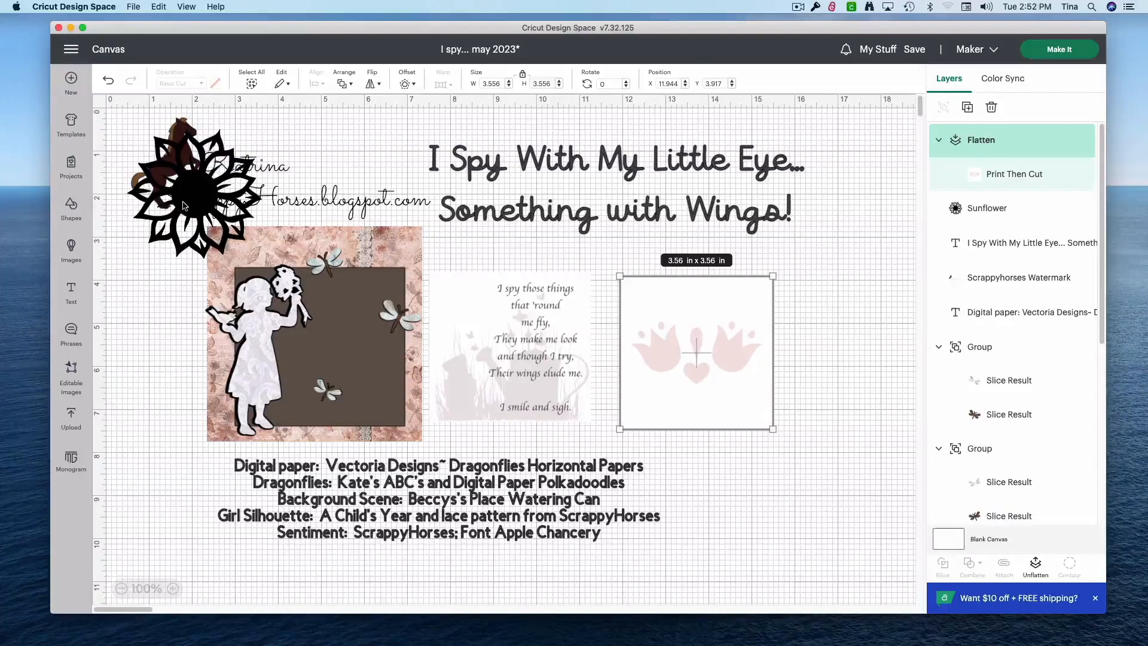
# Move the sunflower into empty canvas space and add a circle about 3.63 in wide below the credits text.
pyautogui.moveTo(179, 209); pyautogui.dragTo(799, 529)
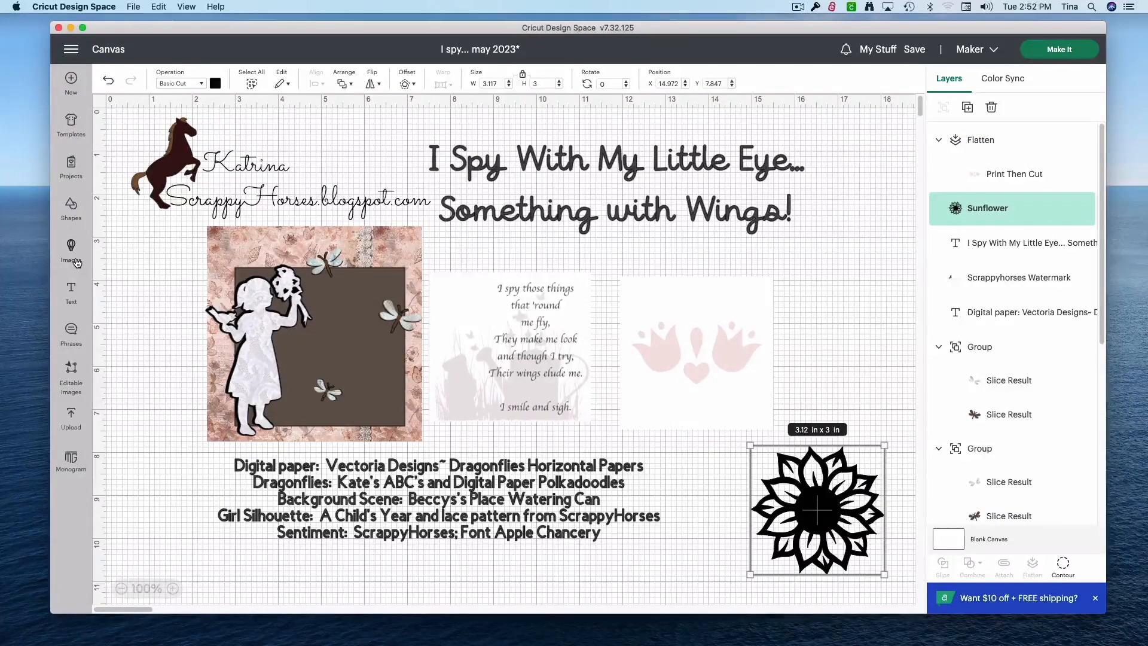
pyautogui.click(70, 218)
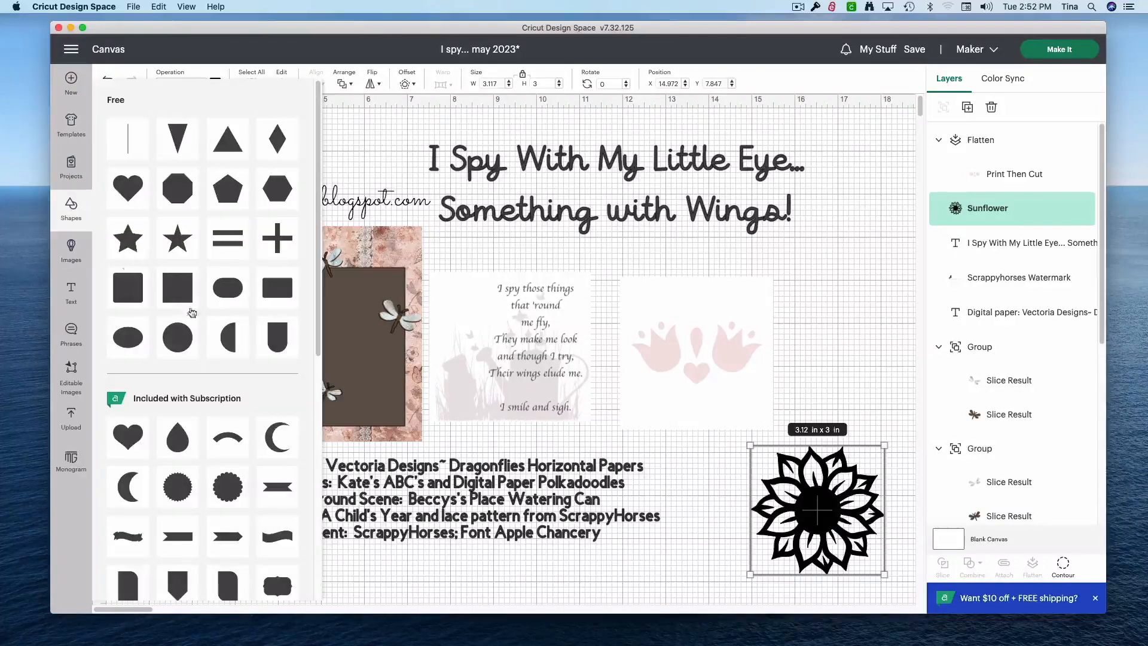
pyautogui.click(183, 339)
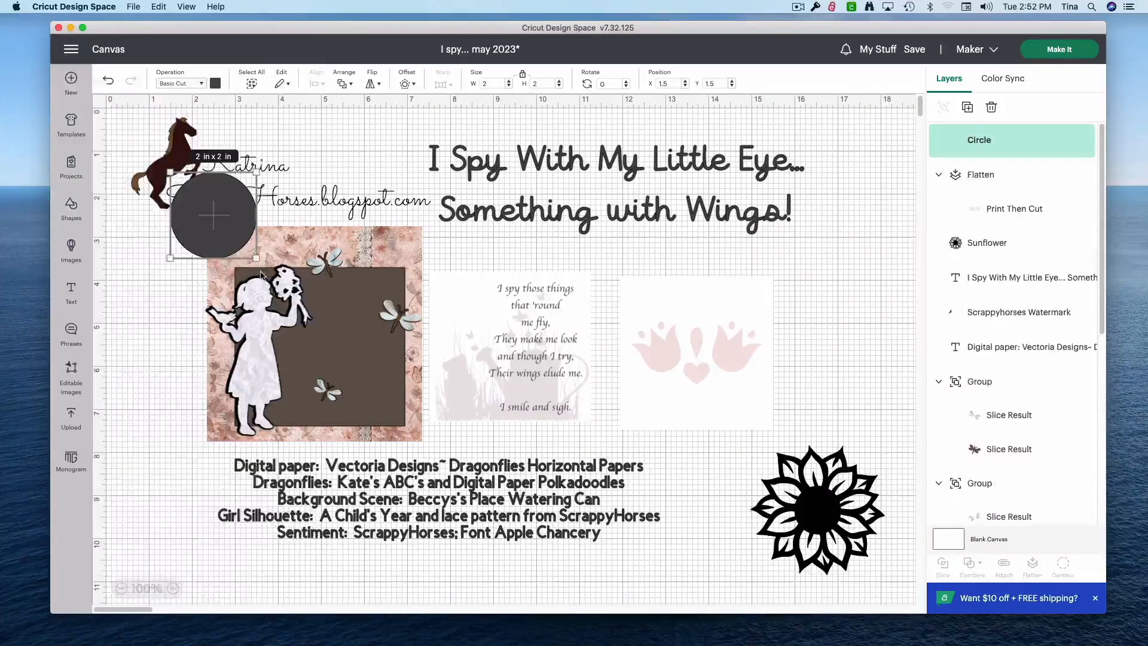
pyautogui.moveTo(261, 259); pyautogui.dragTo(327, 328)
pyautogui.moveTo(316, 258); pyautogui.dragTo(568, 547)
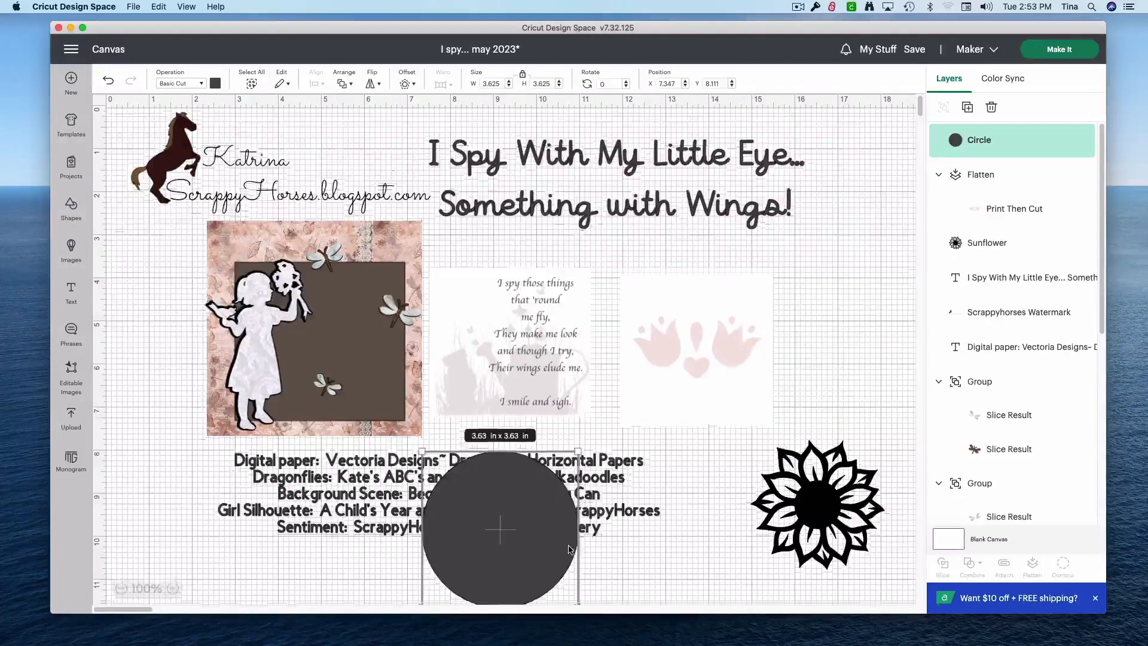
pyautogui.scroll(-5, 568, 547)
pyautogui.moveTo(506, 260); pyautogui.dragTo(507, 363)
# Move the sunflower beside the circle and recolor both the sunflower and the circle white.
pyautogui.click(799, 211)
pyautogui.moveTo(798, 211); pyautogui.dragTo(648, 363)
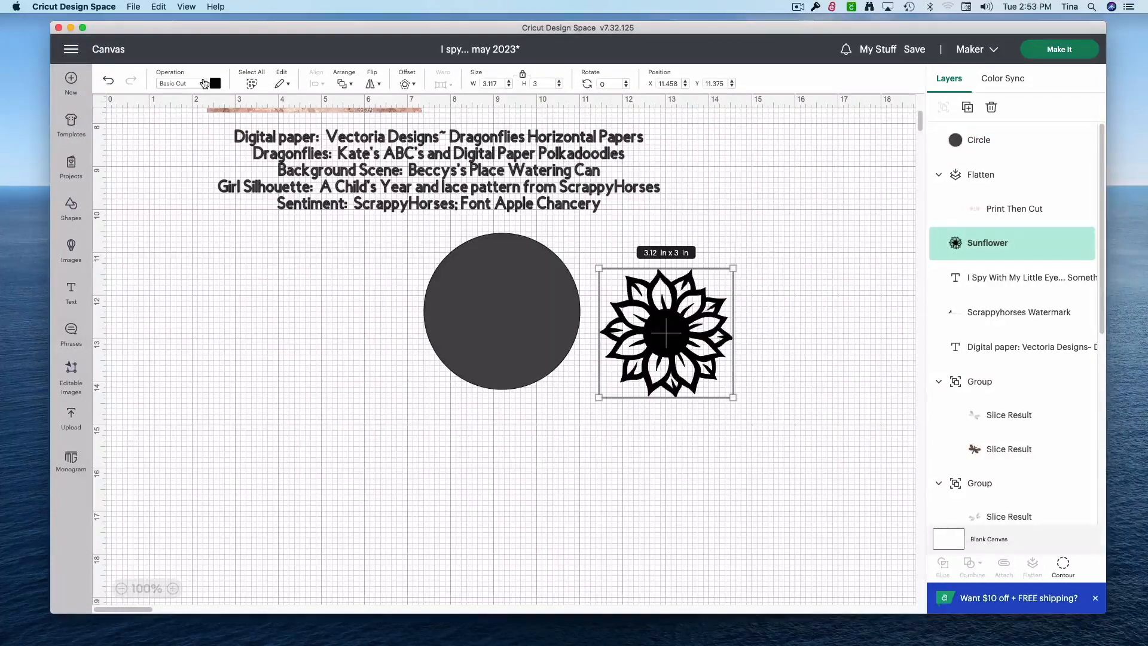
pyautogui.click(214, 83)
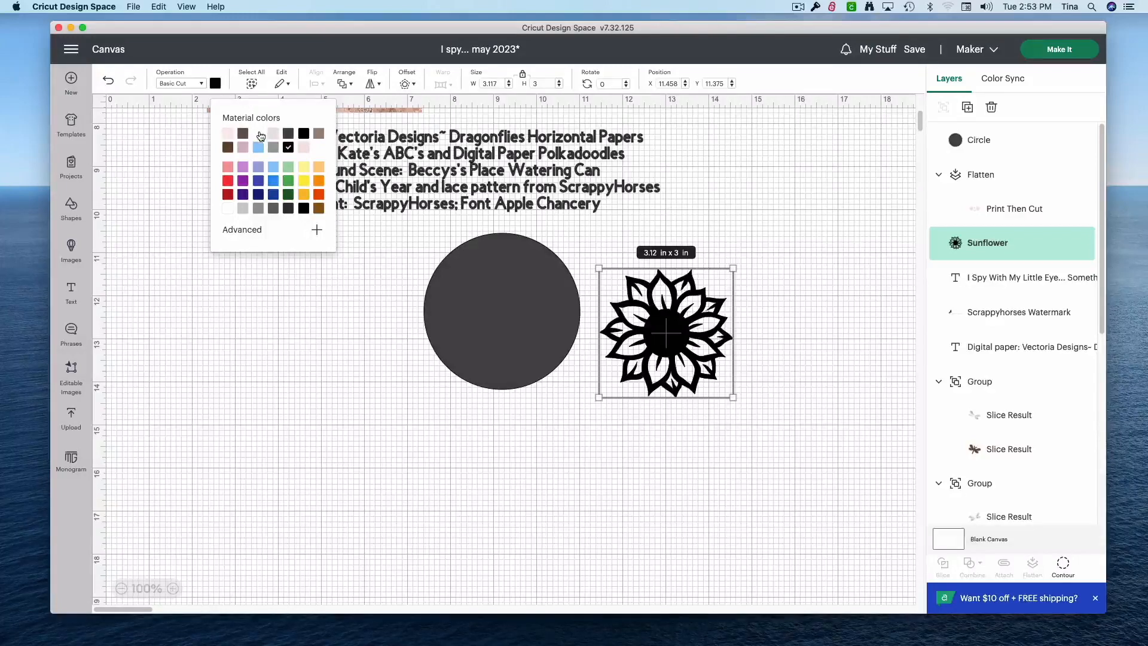
pyautogui.click(260, 134)
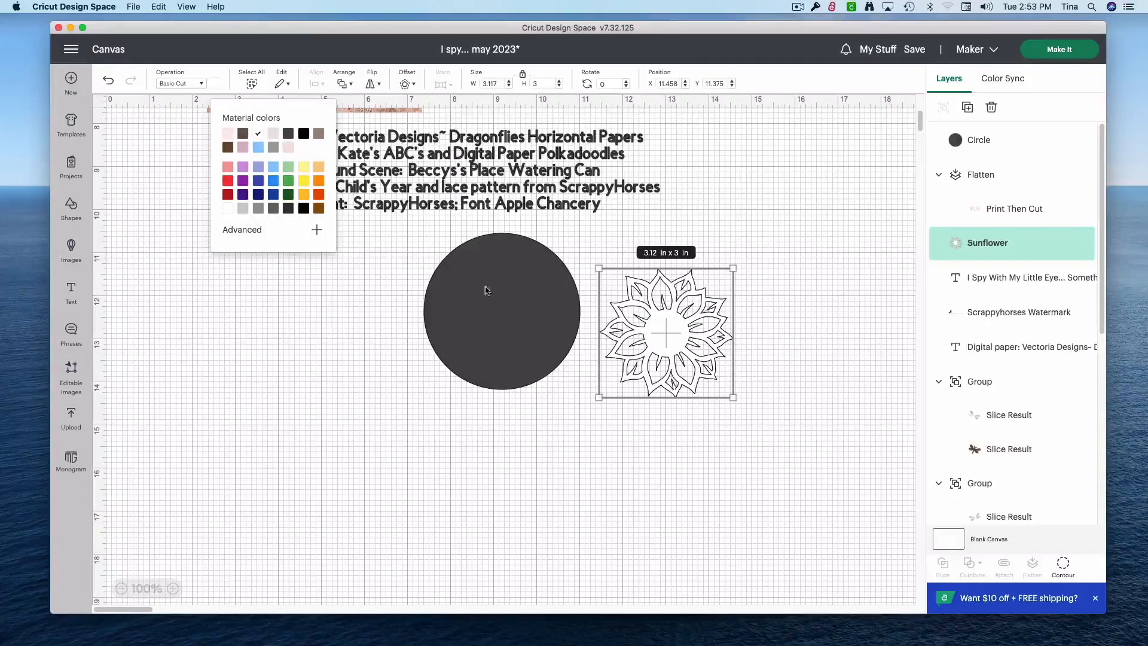
pyautogui.click(467, 287)
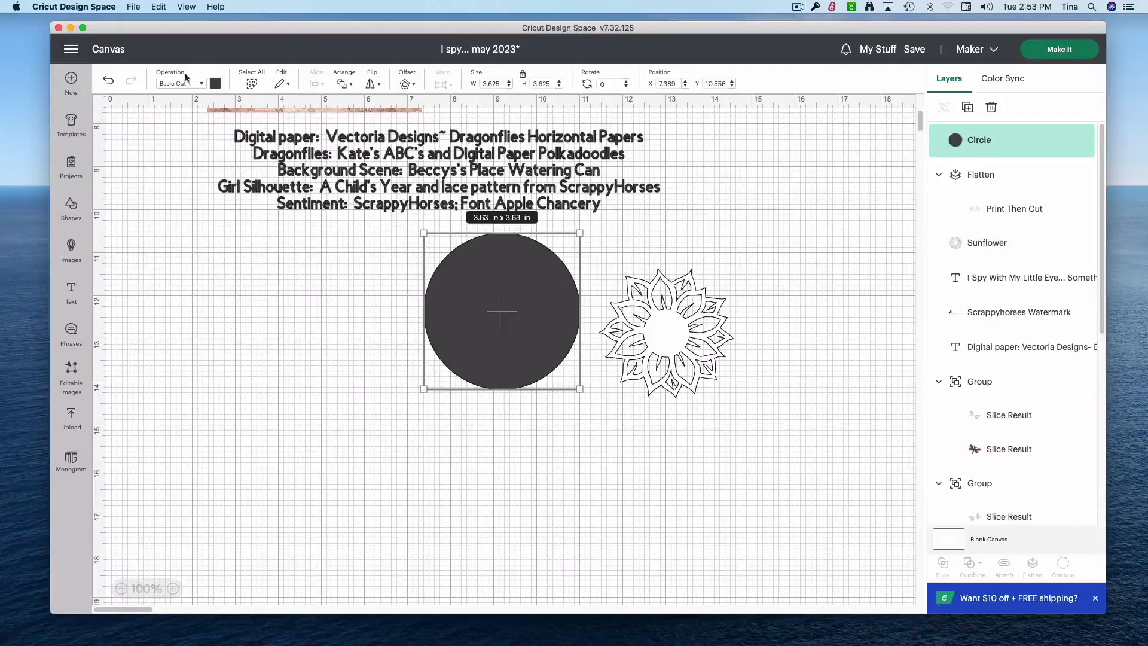
pyautogui.click(215, 83)
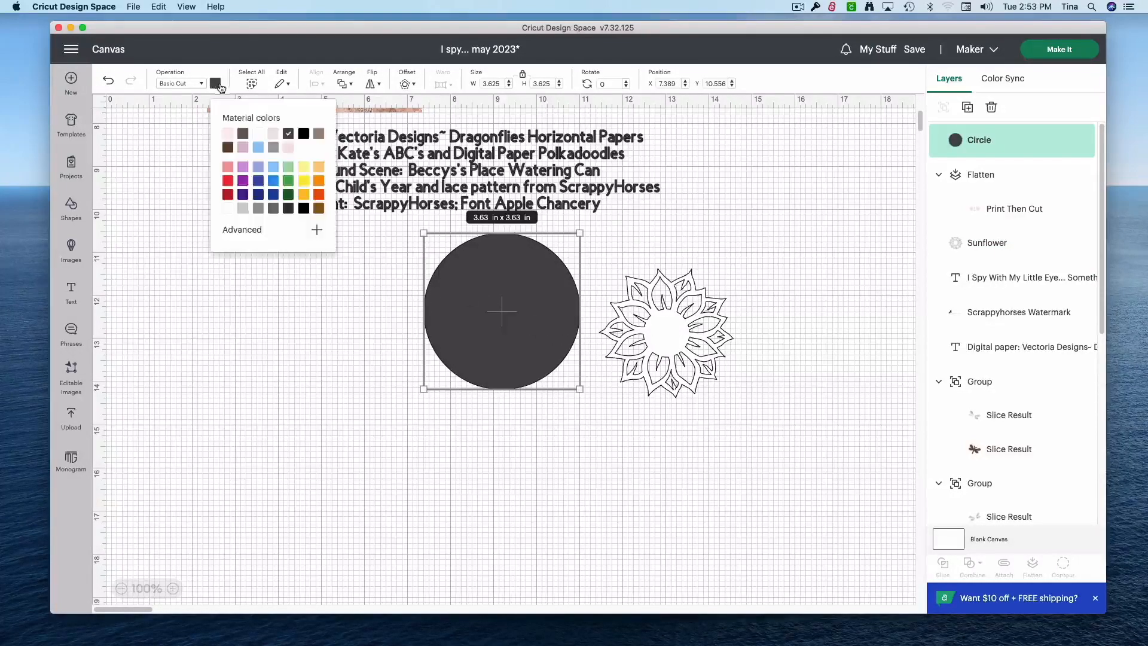
pyautogui.click(257, 135)
# Bring the sunflower to the front and position it in the middle of the white circle.
pyautogui.click(668, 347)
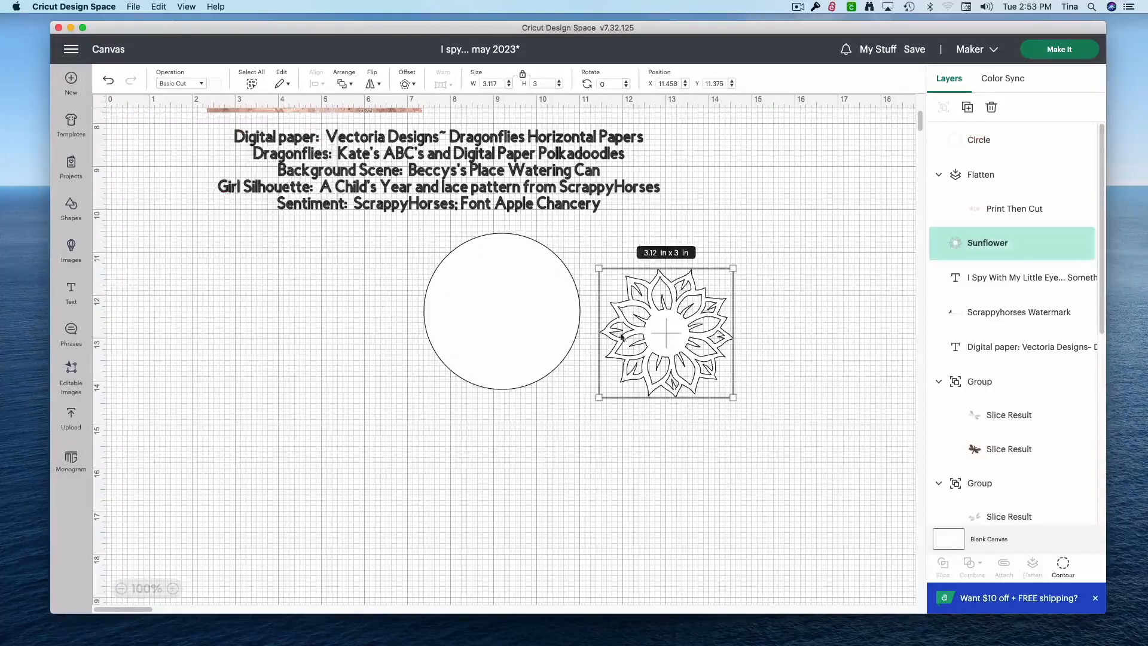
pyautogui.moveTo(658, 328); pyautogui.dragTo(632, 327)
pyautogui.rightClick(631, 327)
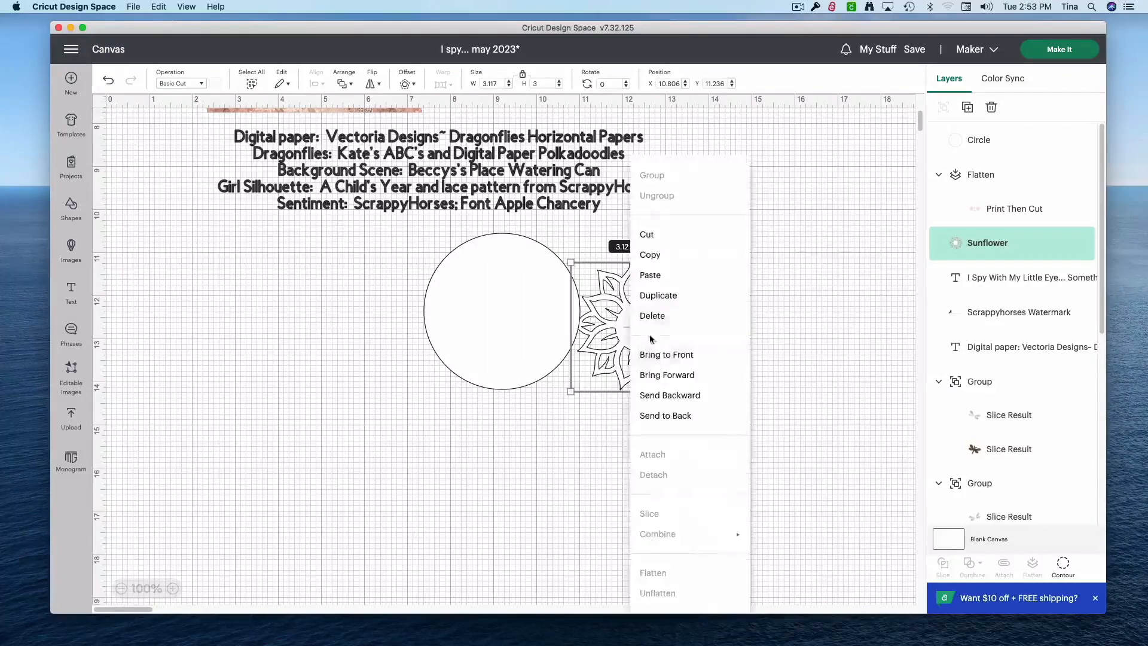
pyautogui.click(676, 358)
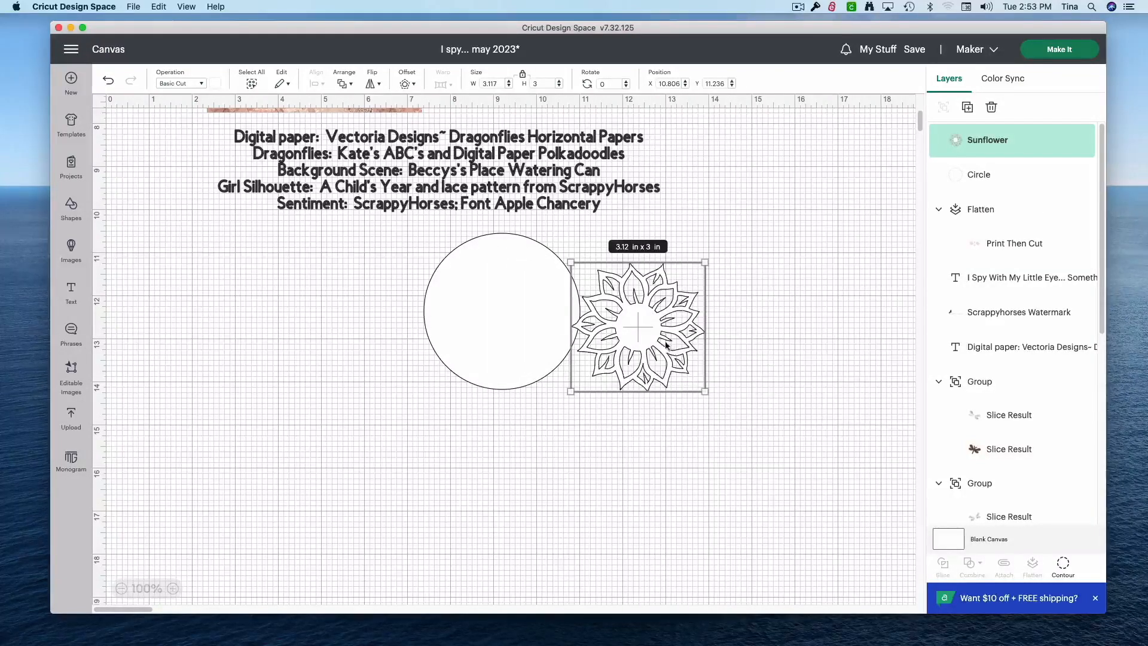
pyautogui.moveTo(655, 338); pyautogui.dragTo(518, 321)
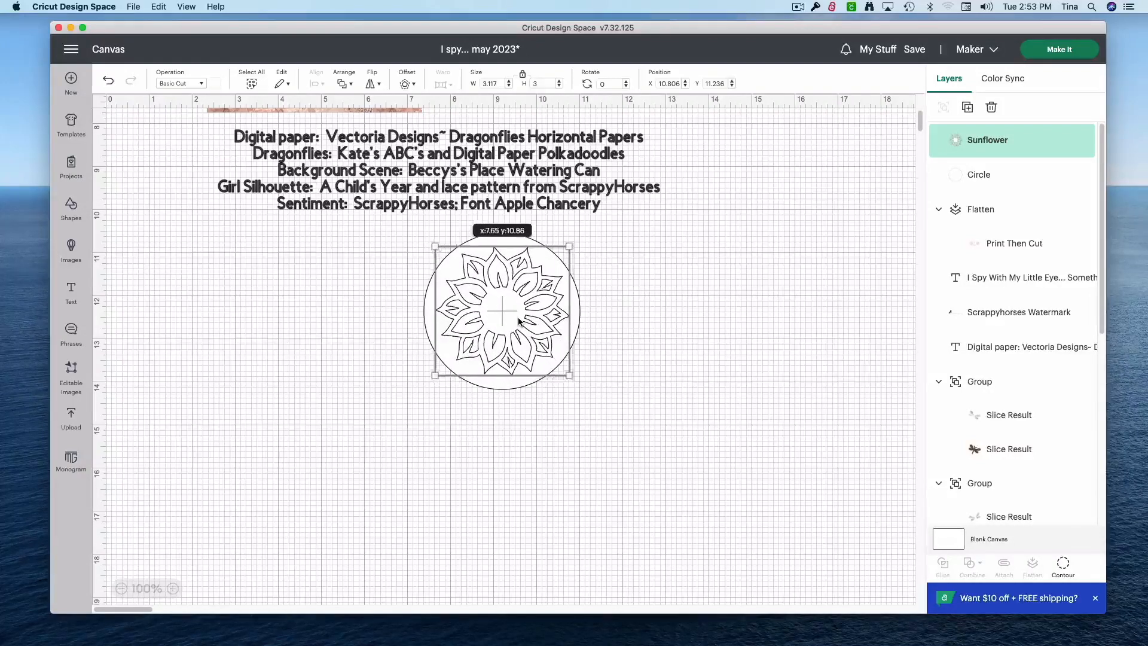
# Recolor the sunflower to the custom pale yellow #f9f5ca.
pyautogui.click(216, 87)
pyautogui.click(305, 182)
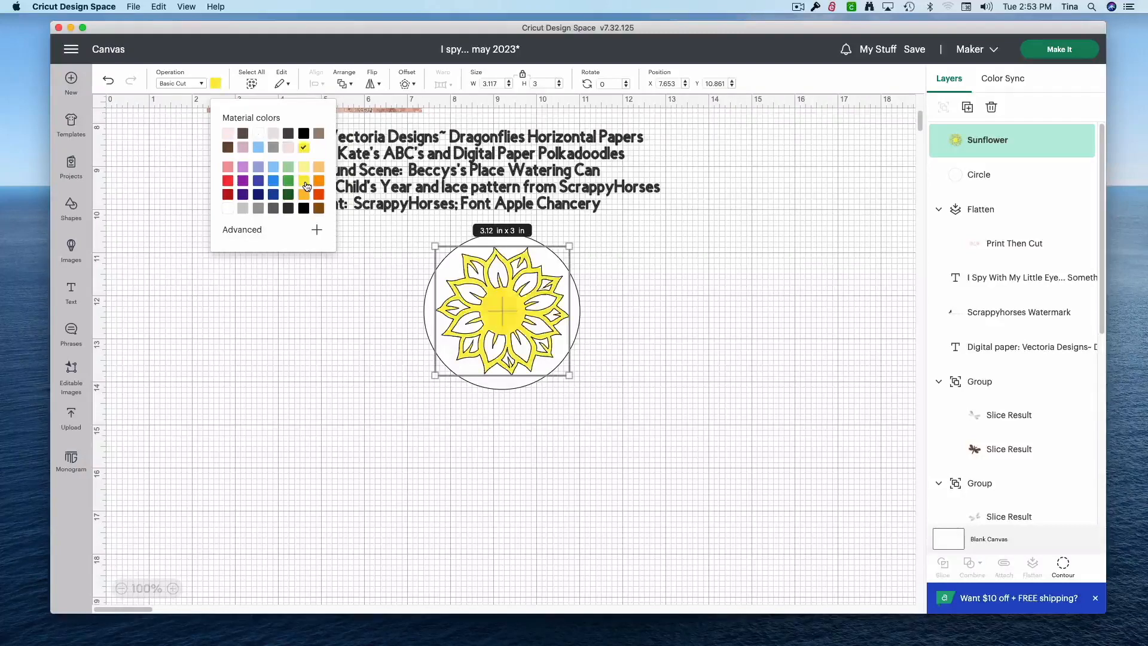
pyautogui.click(245, 230)
pyautogui.click(268, 240)
pyautogui.moveTo(267, 239); pyautogui.dragTo(241, 241)
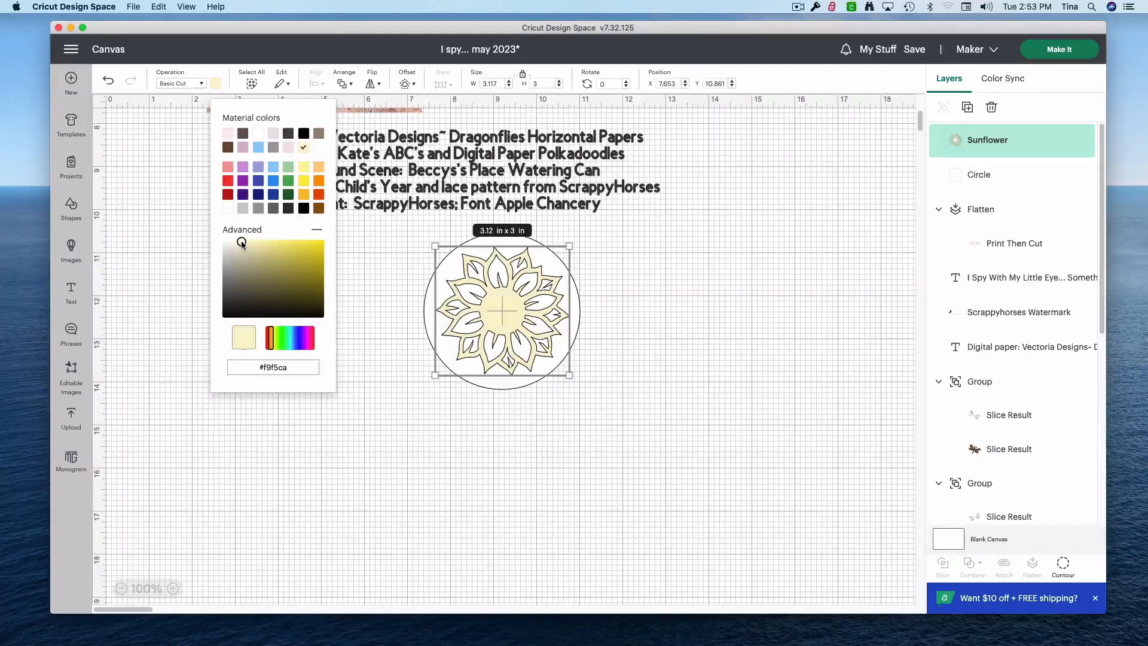
pyautogui.click(565, 416)
# Center-align the pale yellow sunflower with the white circle and flatten them into one print-then-cut image.
pyautogui.moveTo(581, 418); pyautogui.dragTo(418, 279)
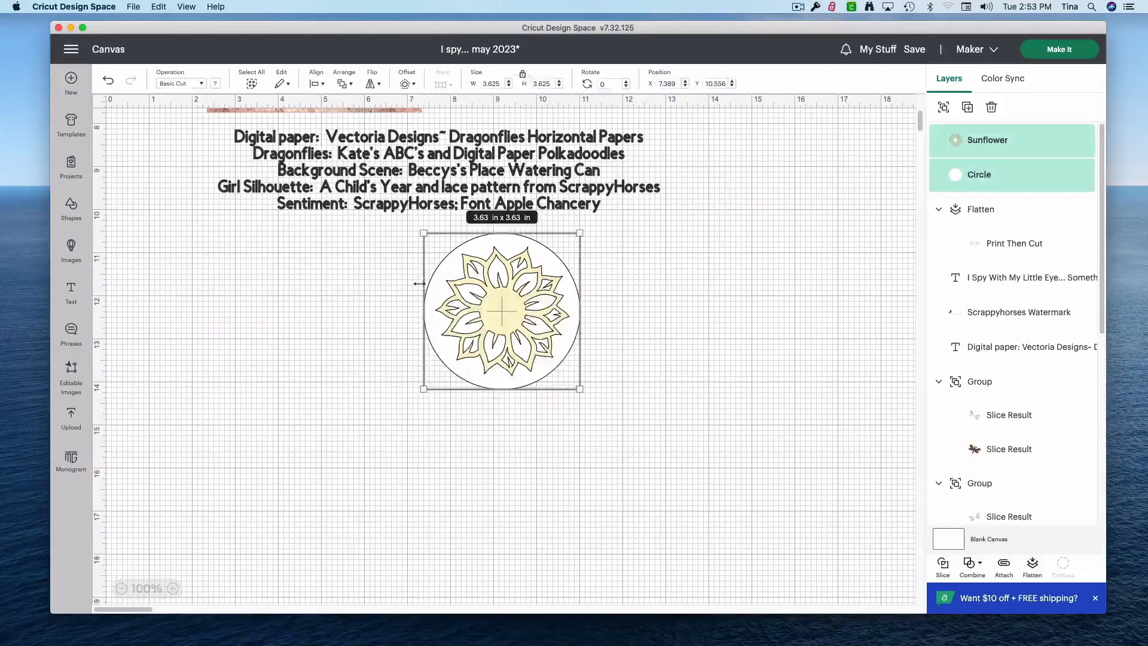
pyautogui.click(316, 84)
pyautogui.click(365, 248)
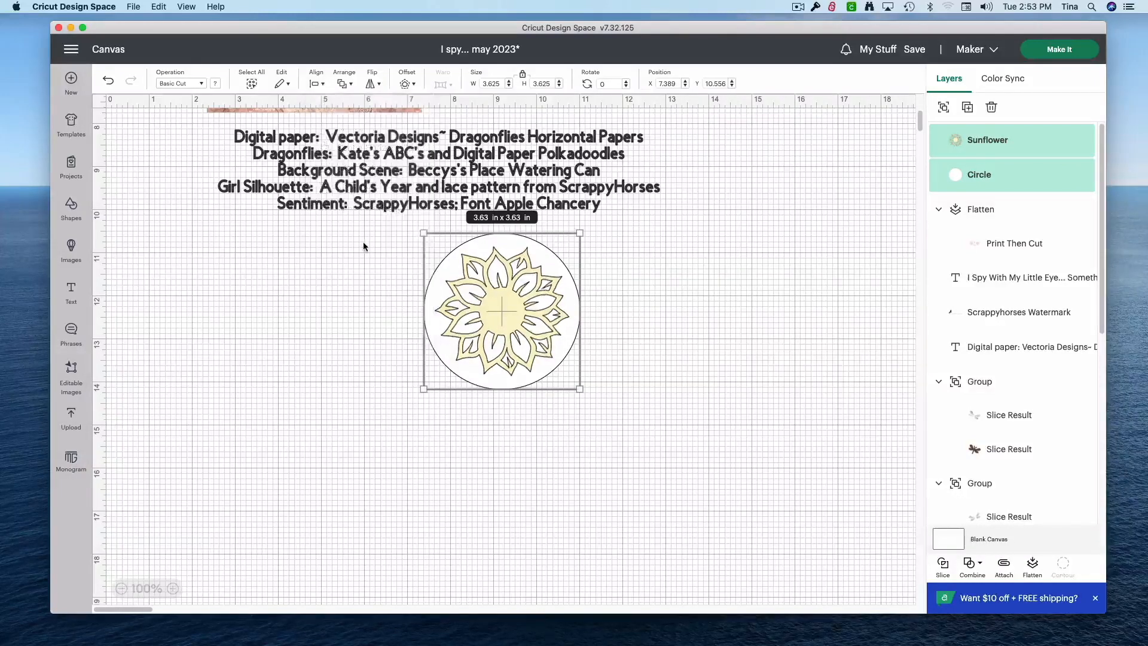
pyautogui.click(1033, 567)
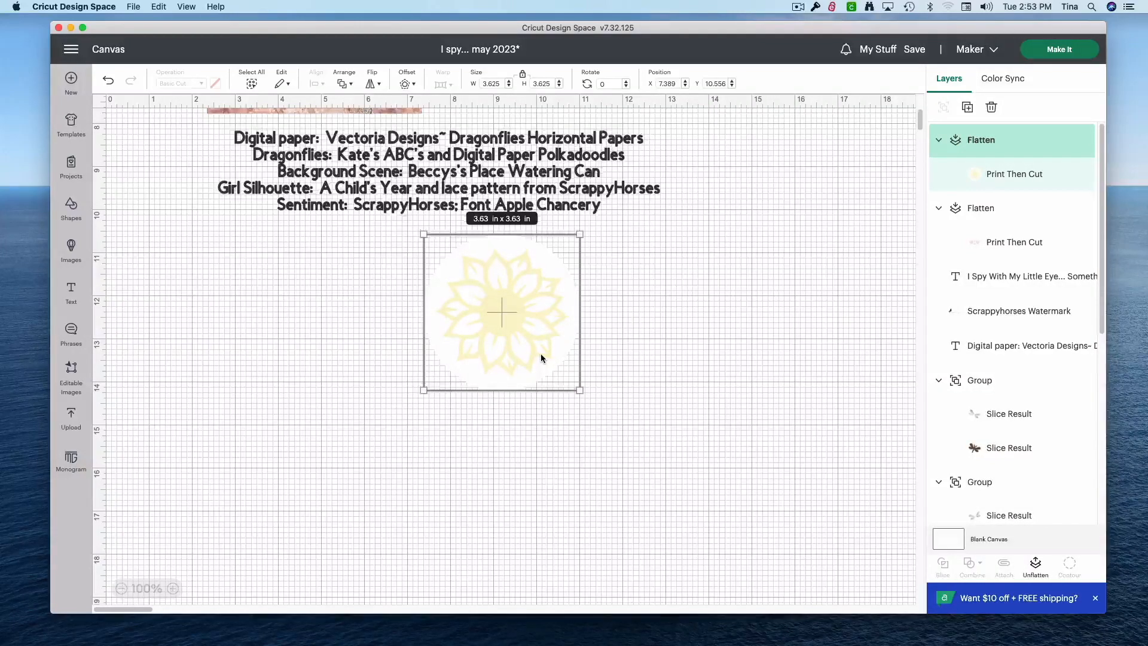
# Arrange the flattened pink flowers and the flattened sunflower circle side by side below the credits text.
pyautogui.scroll(5, 541, 354)
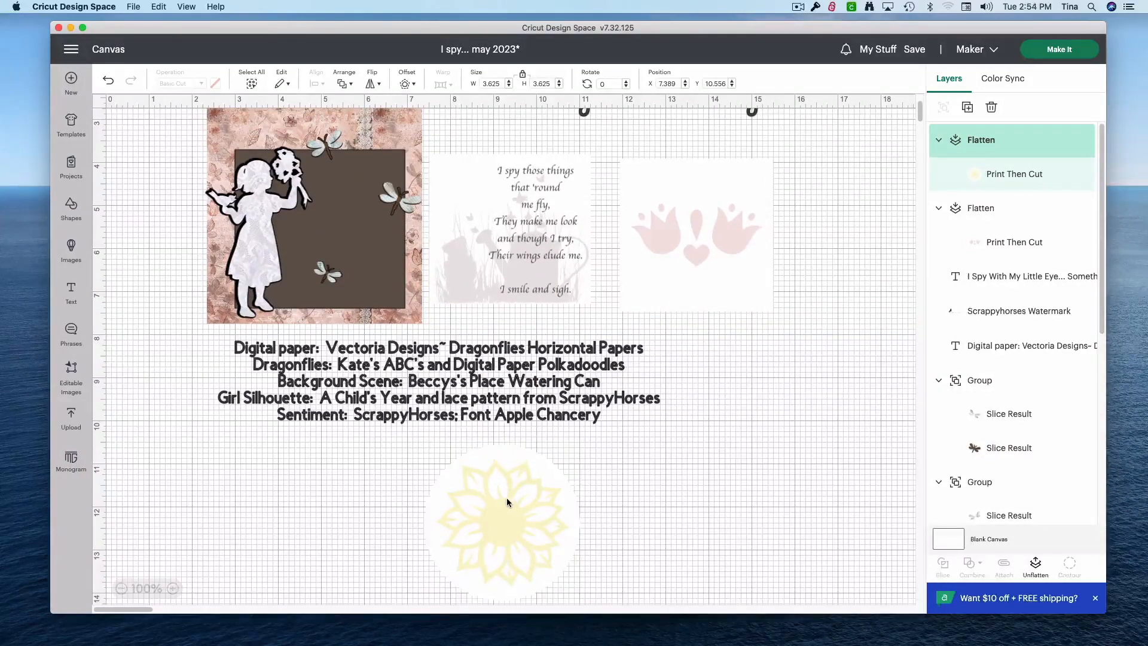
pyautogui.moveTo(698, 237); pyautogui.dragTo(306, 508)
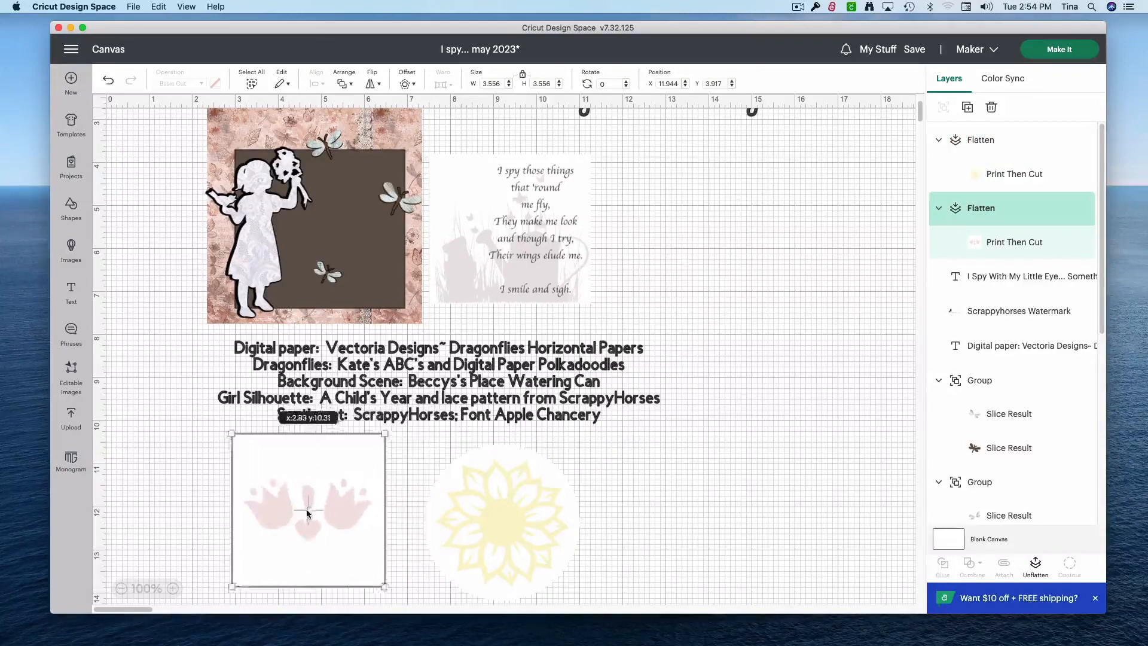
pyautogui.scroll(-1, 419, 490)
pyautogui.click(525, 478)
pyautogui.moveTo(525, 478); pyautogui.dragTo(521, 483)
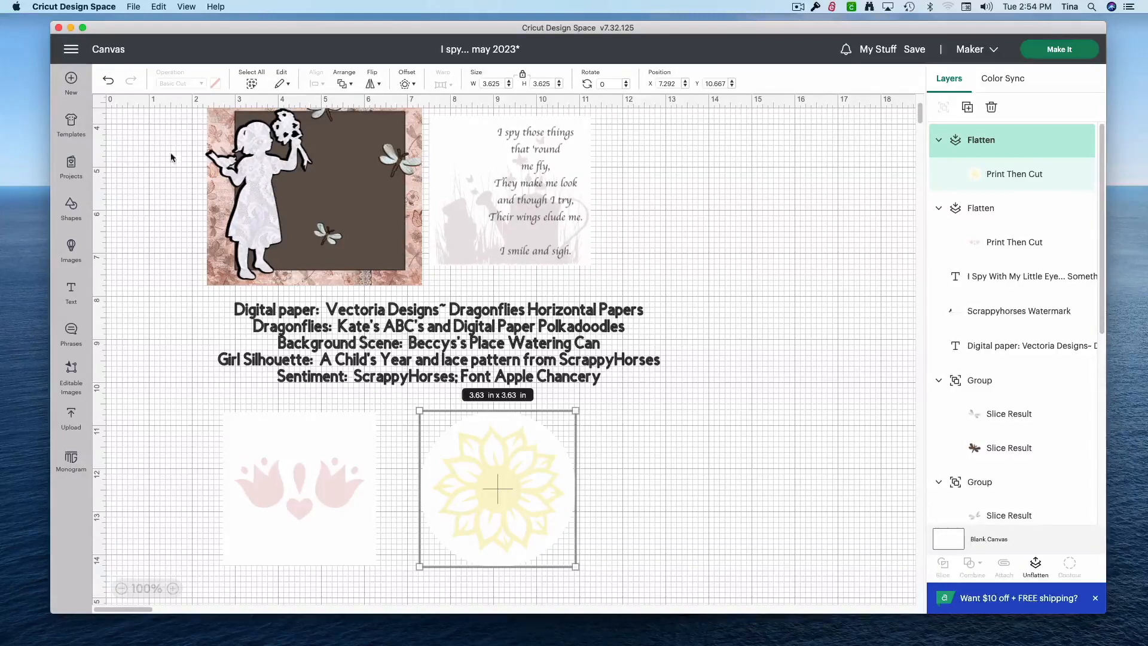
pyautogui.click(184, 235)
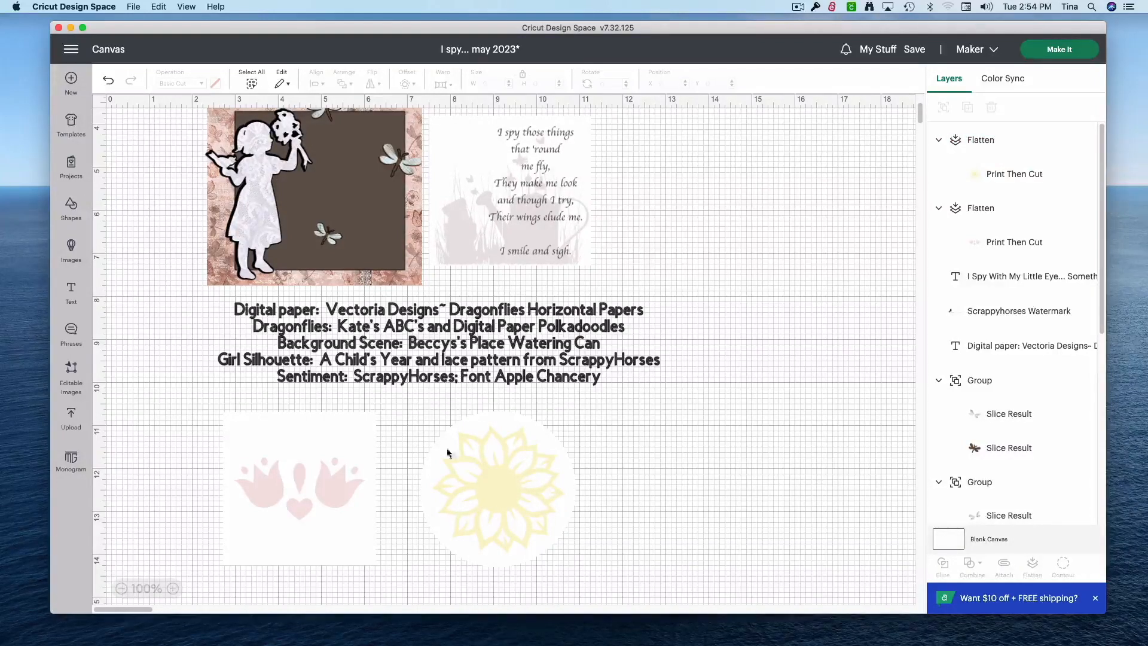
# Add a text object reading "Sunny" beside the sunflower circle.
pyautogui.click(71, 292)
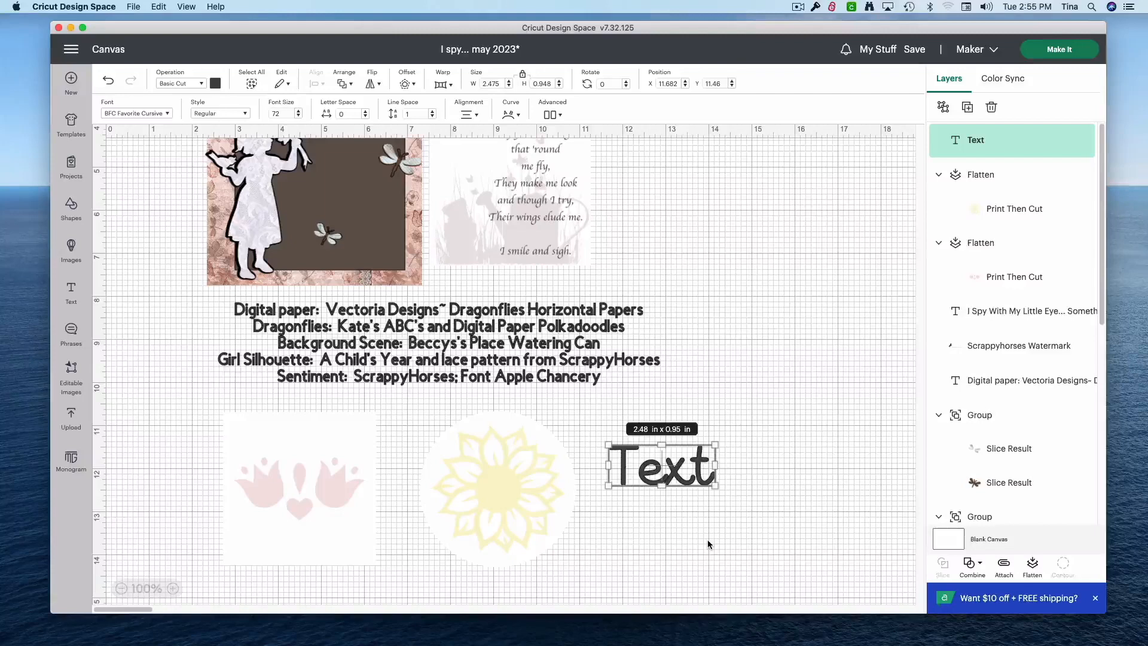
pyautogui.doubleClick(647, 471)
pyautogui.write('Sunny')
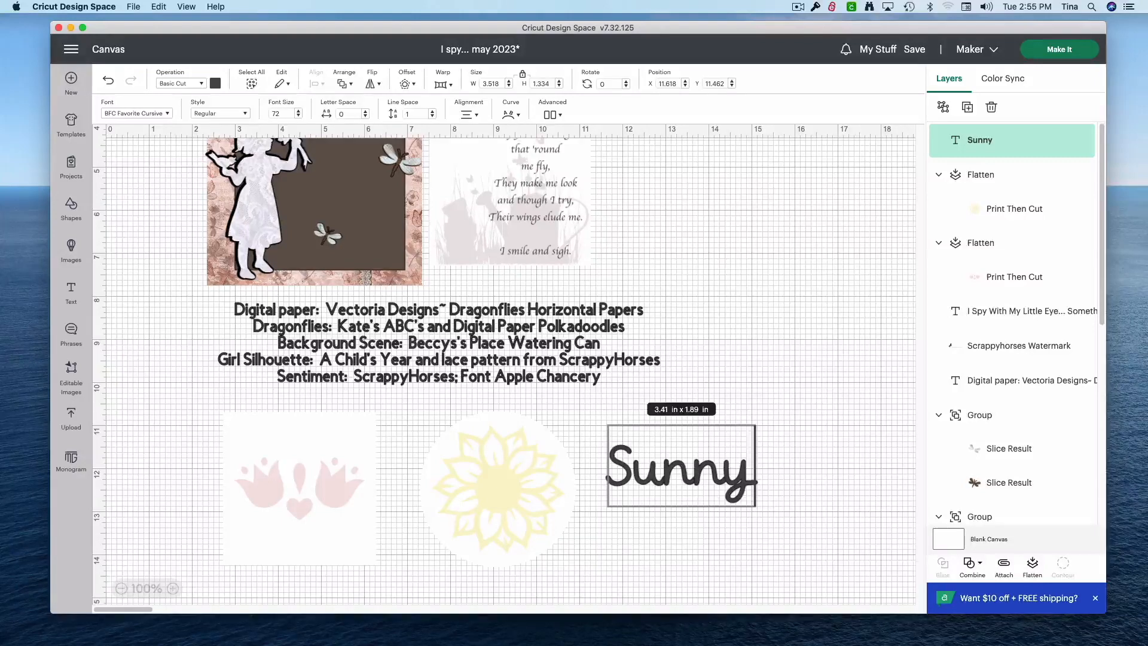
# Add a second text object reading "Days!" directly below the word "Sunny".
pyautogui.click(71, 291)
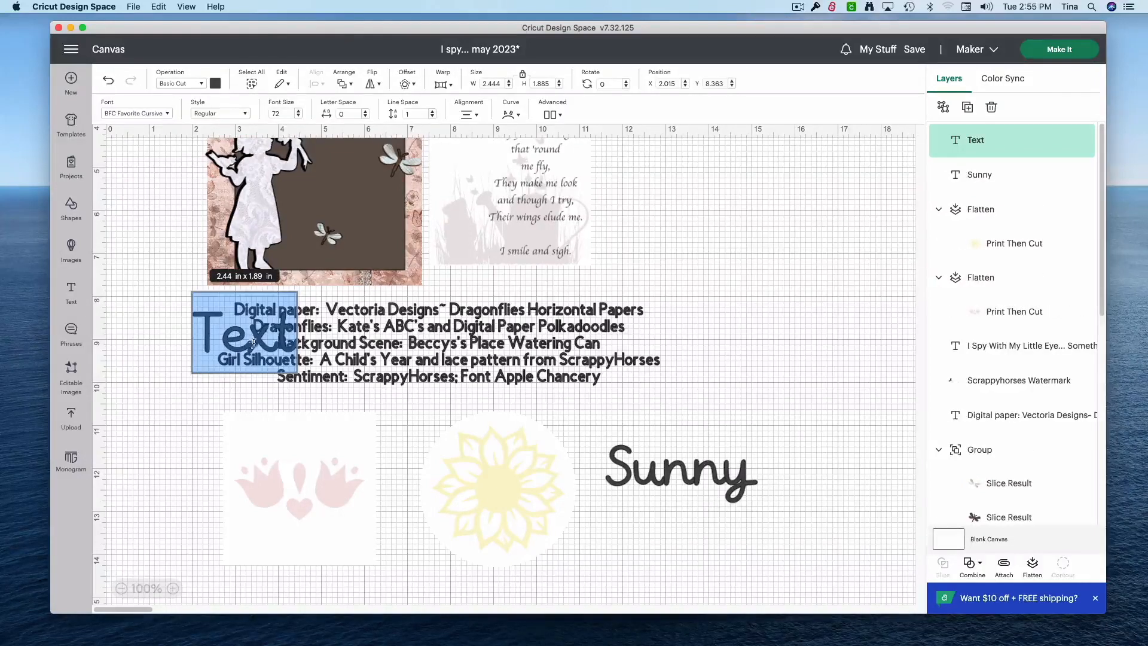
pyautogui.moveTo(240, 335); pyautogui.dragTo(668, 536)
pyautogui.doubleClick(668, 537)
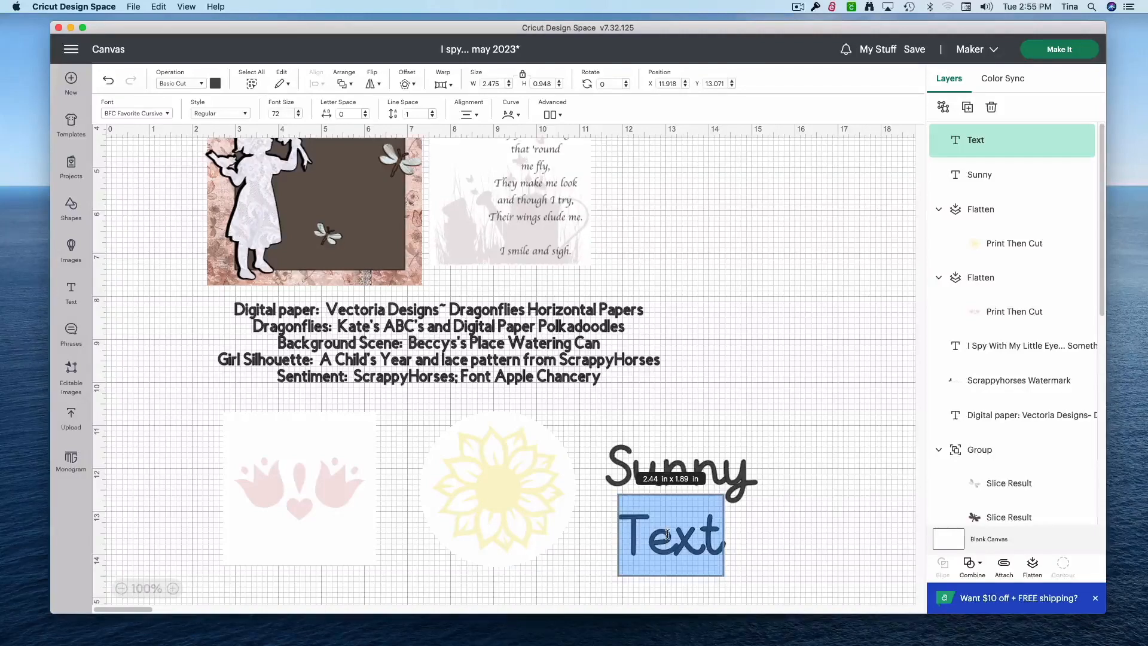
pyautogui.write('Days!')
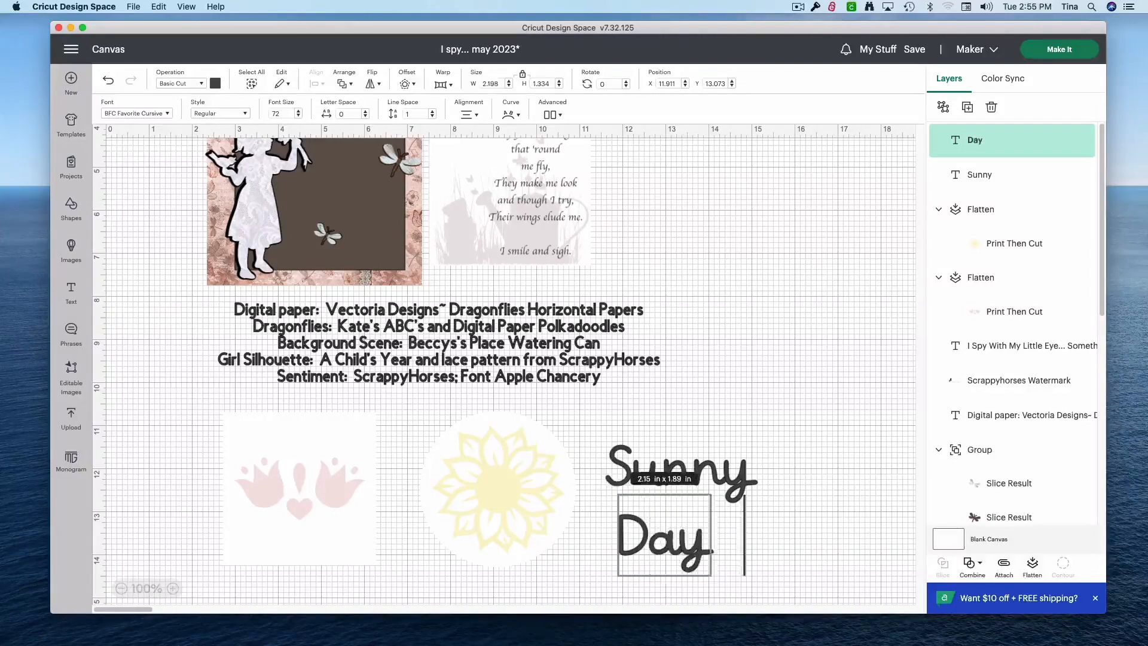
# Scale the words "Sunny" and "Days!" down together to about 2.96 in wide.
pyautogui.click(656, 441)
pyautogui.moveTo(629, 427); pyautogui.dragTo(735, 553)
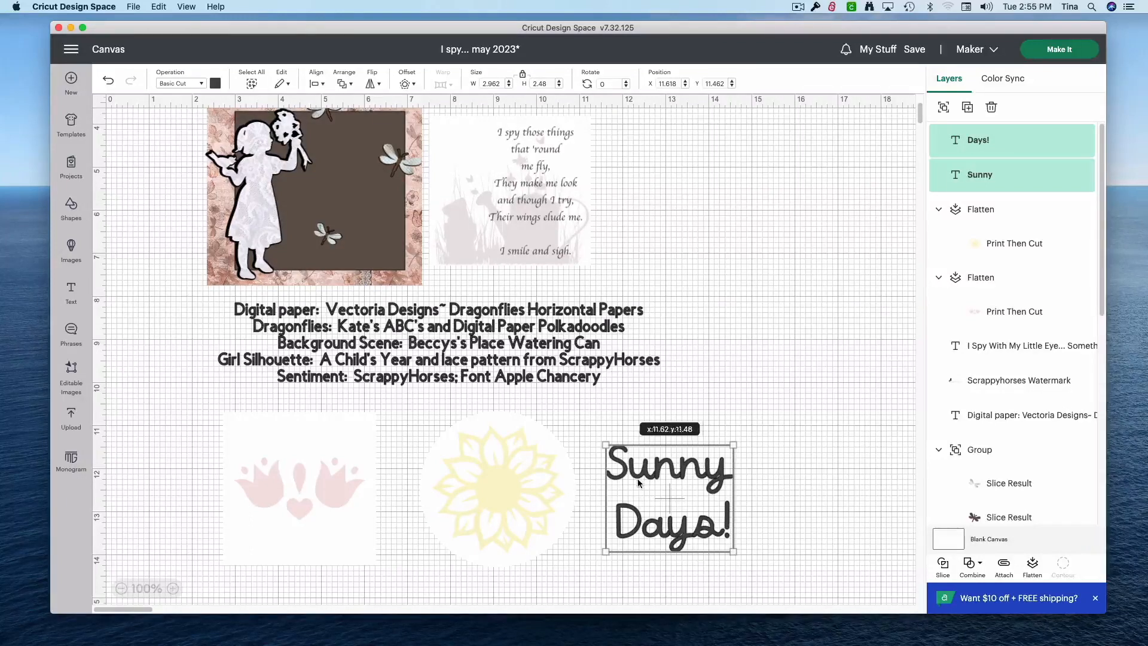
pyautogui.click(808, 491)
# Change the font of the word "Sunny" to BFC Flora Cloud.
pyautogui.click(695, 469)
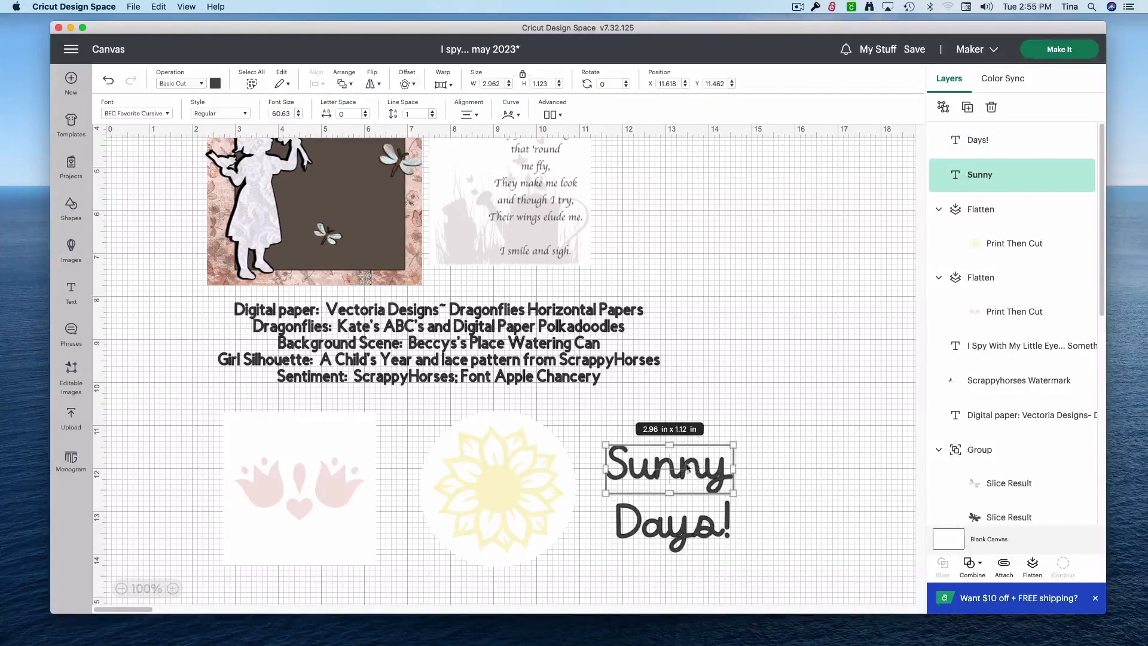
pyautogui.click(154, 112)
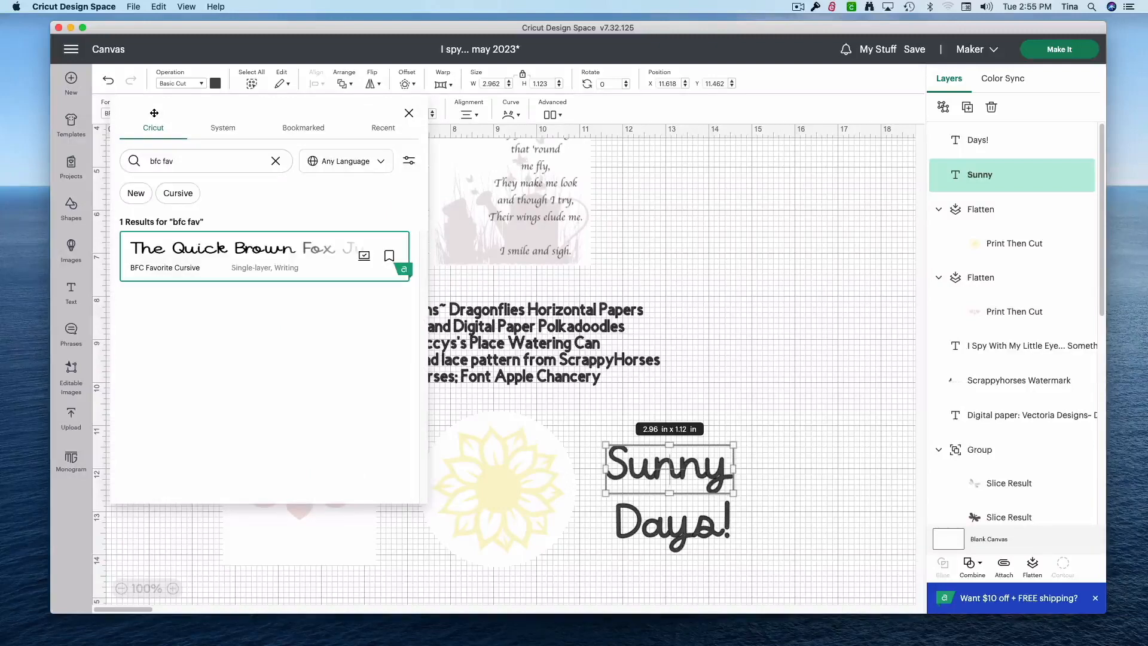
pyautogui.click(181, 247)
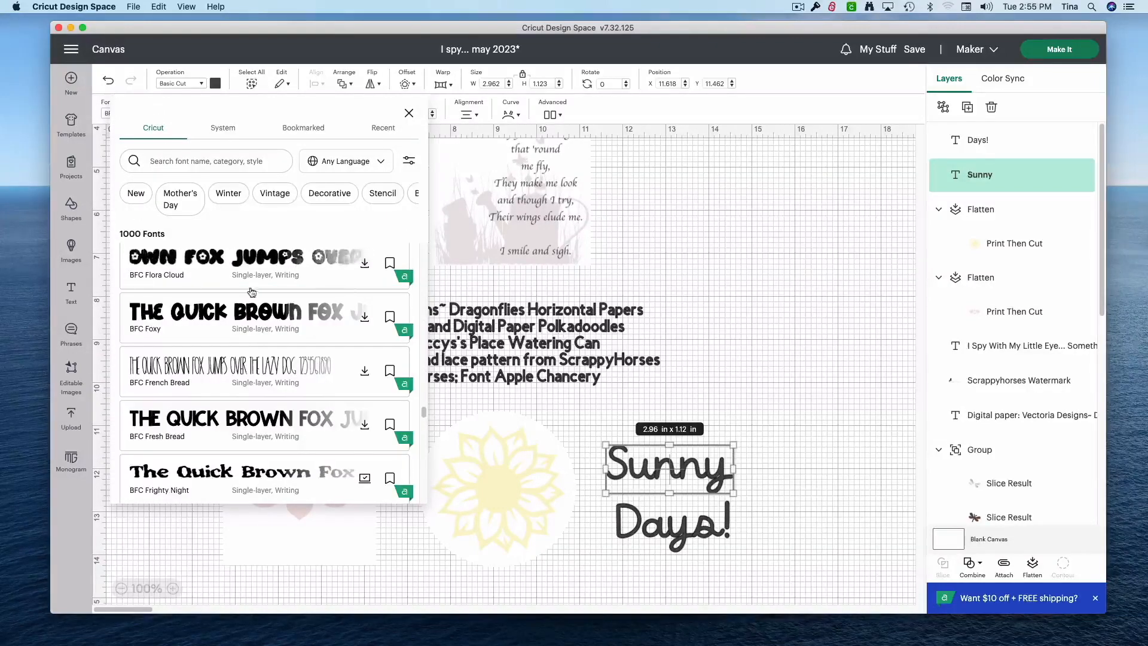
pyautogui.click(252, 280)
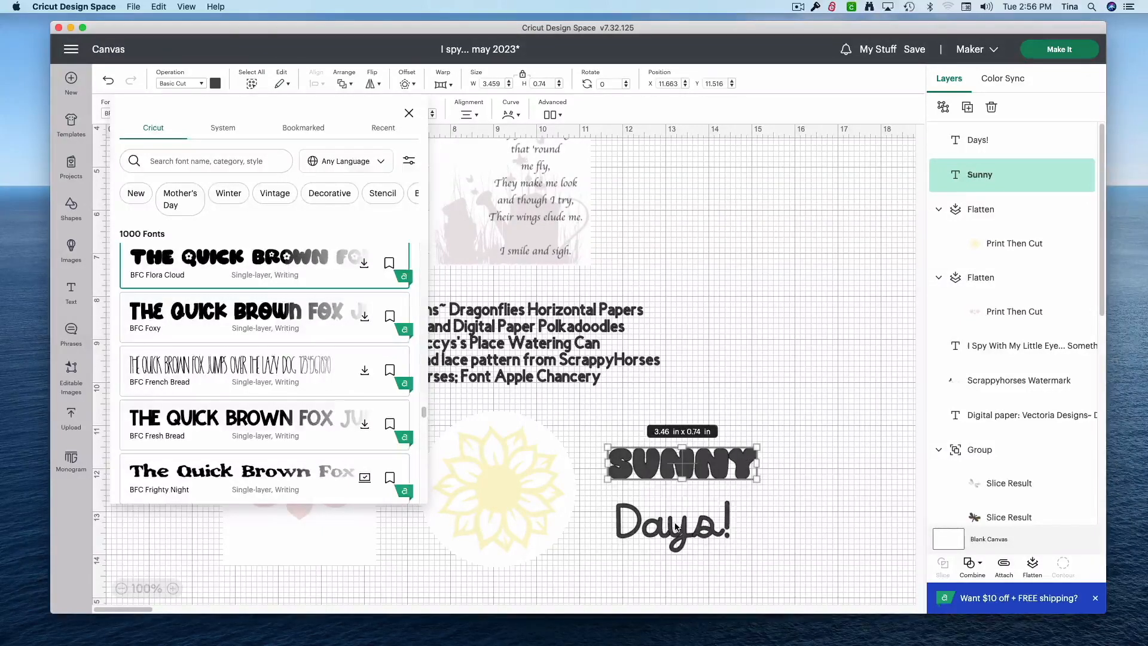
# Change the font of the word "Days!" to BFC Flora Cloud.
pyautogui.click(674, 527)
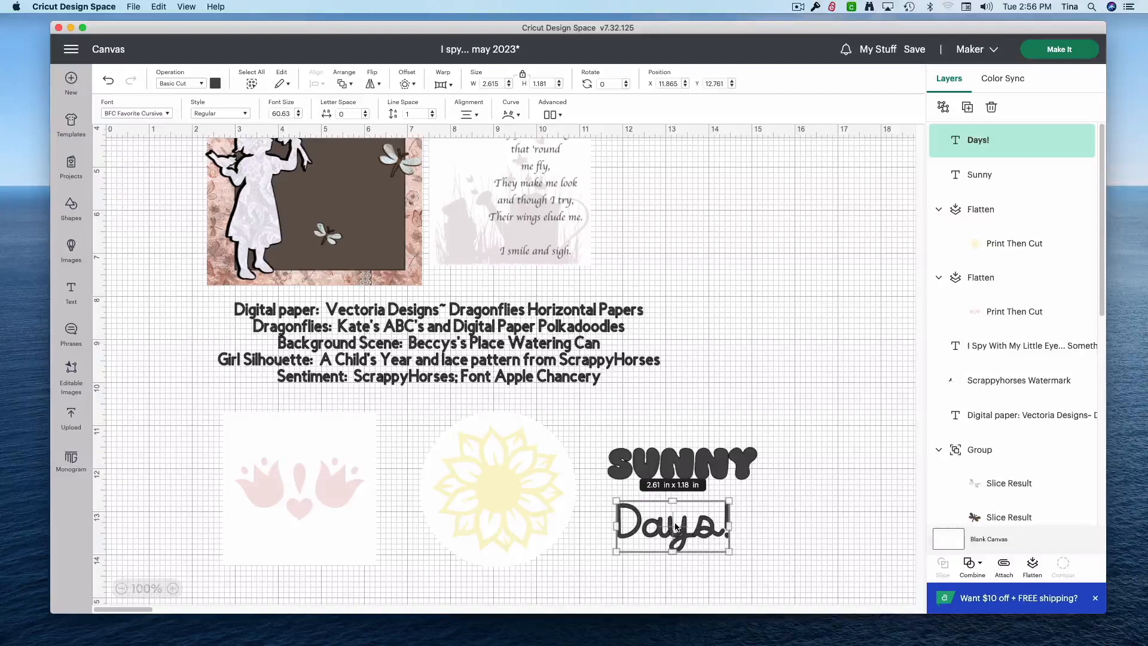
pyautogui.click(137, 113)
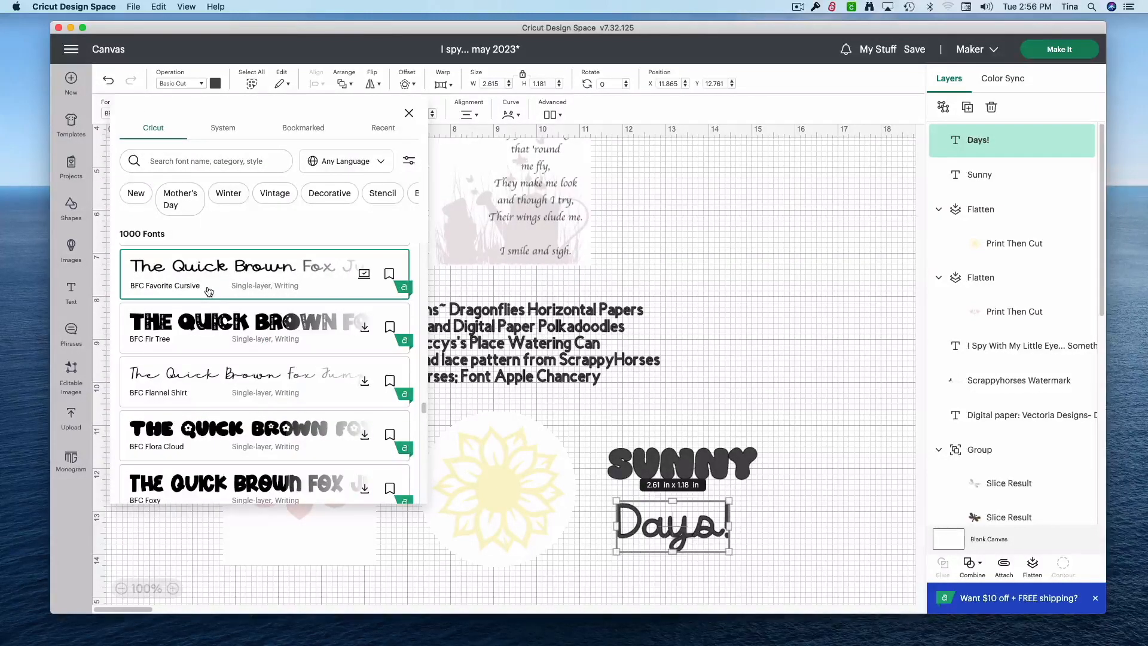
pyautogui.scroll(-2, 214, 317)
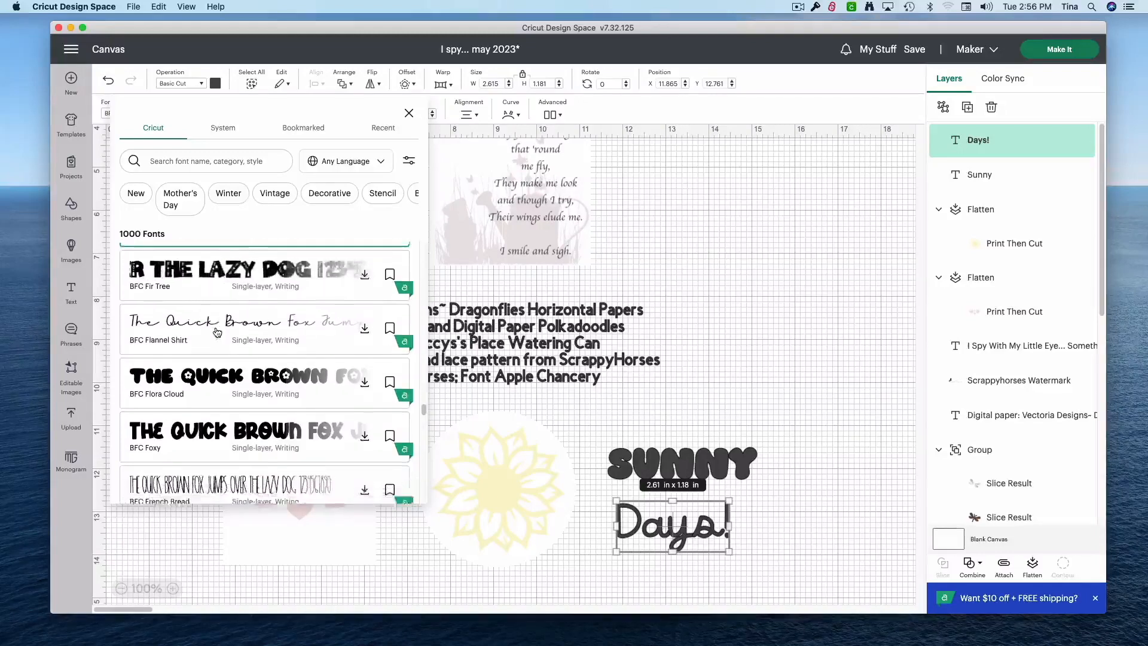
pyautogui.scroll(-3, 217, 332)
pyautogui.click(228, 301)
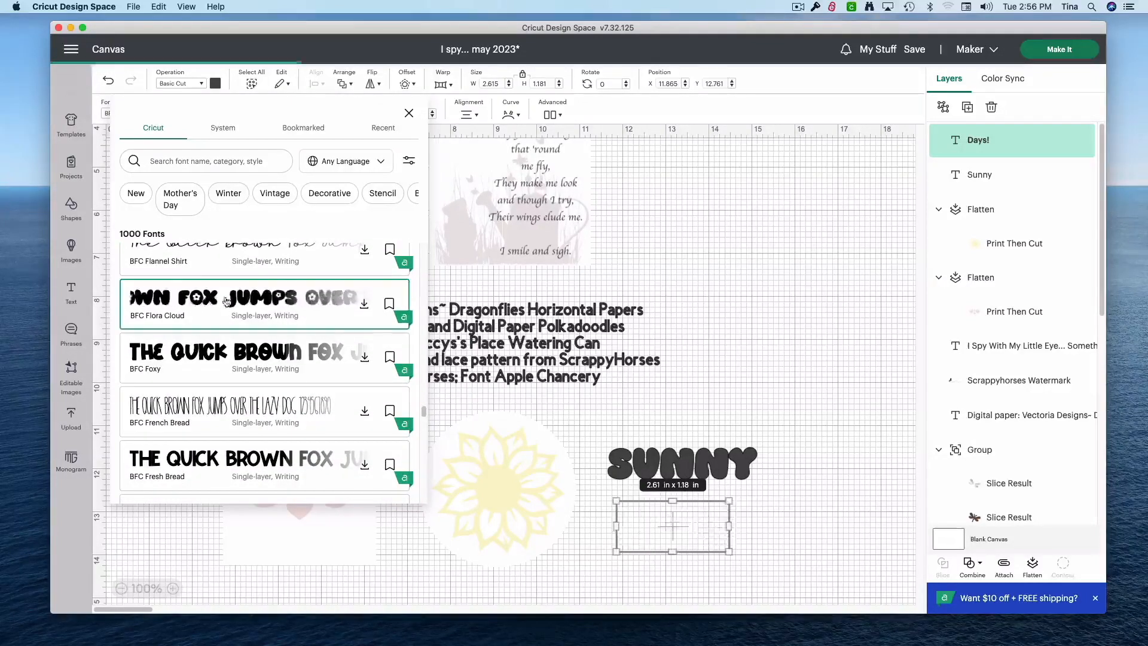
pyautogui.click(727, 530)
pyautogui.click(724, 528)
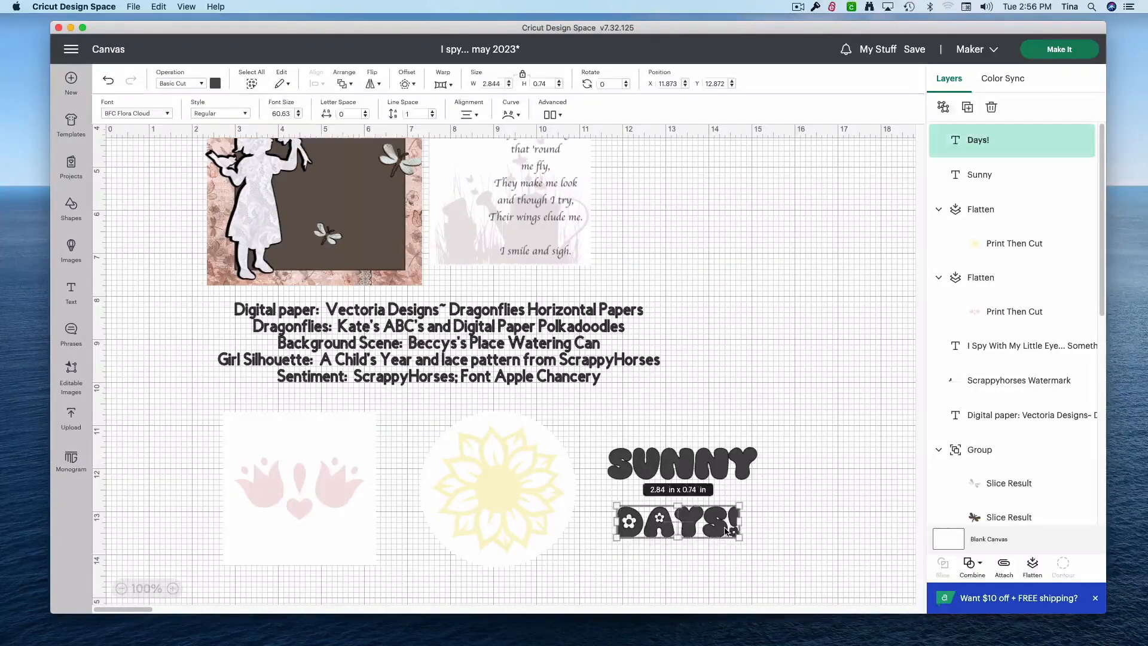
# Scale "Sunny" and "Days!" down together to about 2.79 in wide and place them over the upper and lower parts of the sunflower circle.
pyautogui.moveTo(761, 554); pyautogui.dragTo(591, 420)
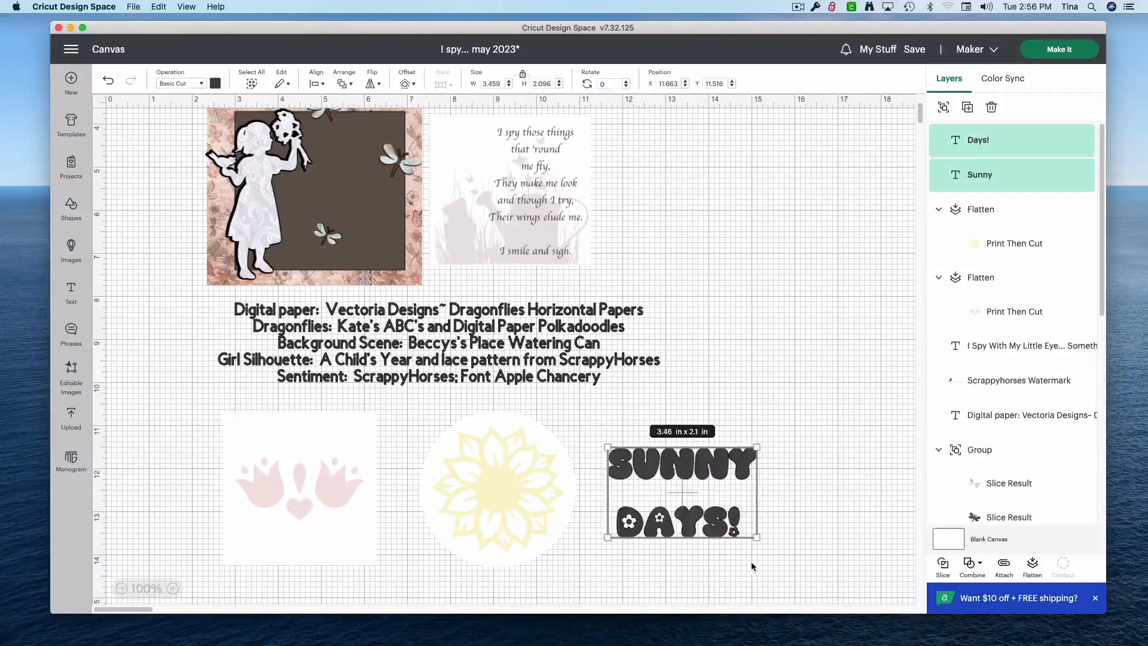
pyautogui.moveTo(755, 538); pyautogui.dragTo(745, 525)
pyautogui.click(744, 525)
pyautogui.moveTo(684, 461); pyautogui.dragTo(511, 458)
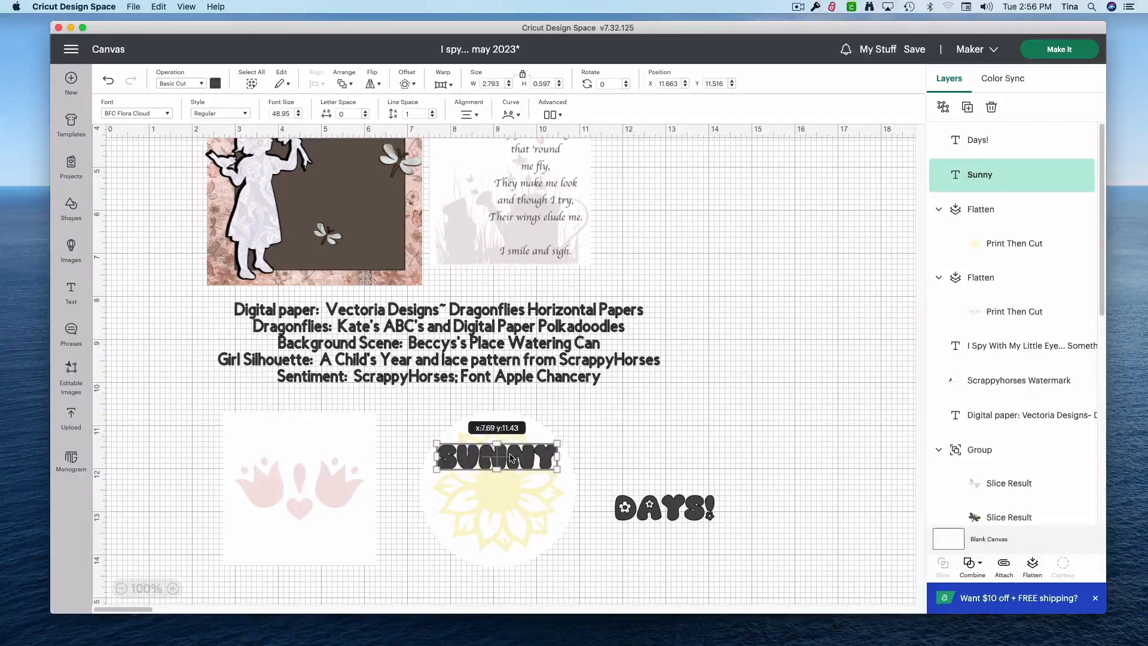
pyautogui.moveTo(674, 513); pyautogui.dragTo(509, 534)
# Change the font of the word "Sunny" to BFC Favorite Cursive.
pyautogui.click(491, 463)
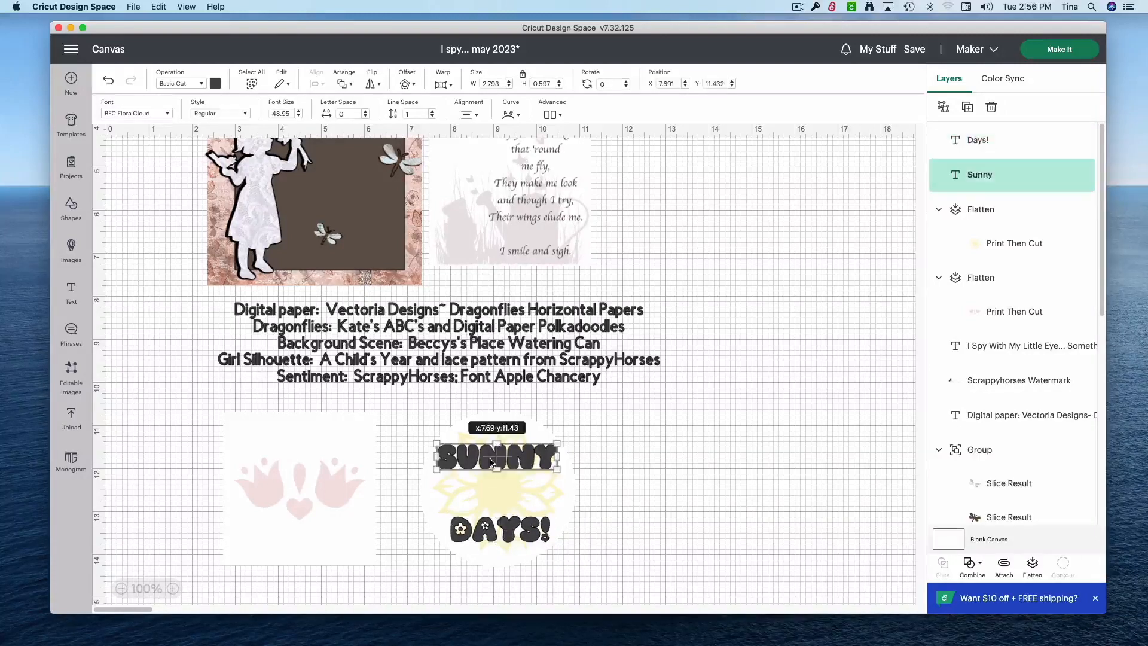
pyautogui.click(153, 113)
pyautogui.scroll(-3, 263, 370)
pyautogui.click(166, 395)
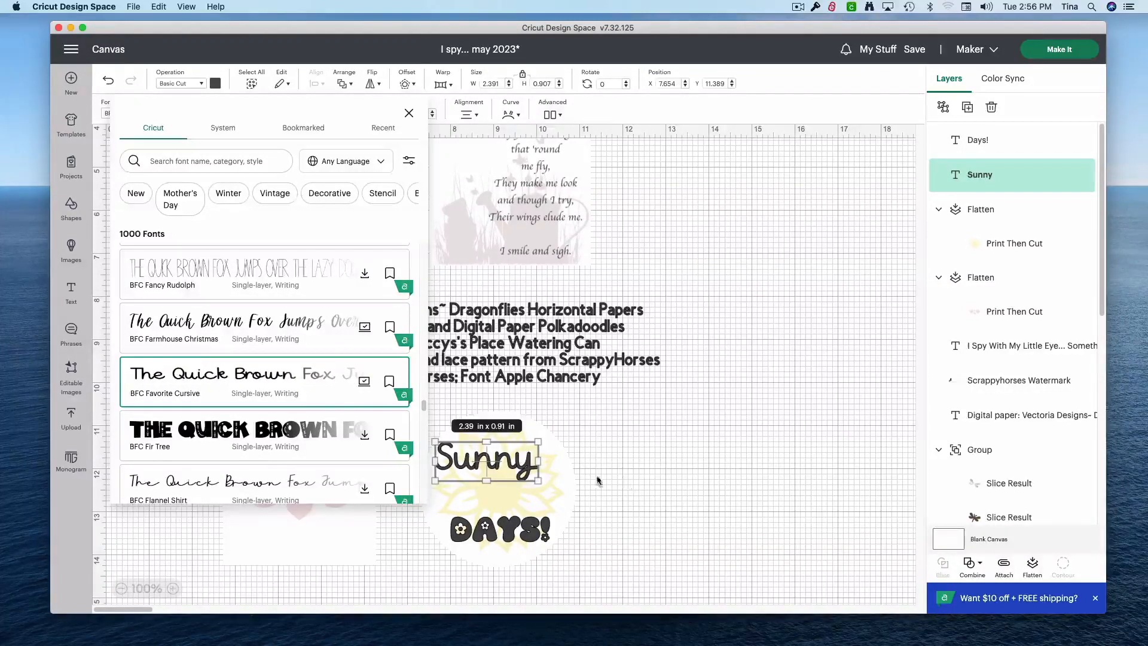
pyautogui.click(498, 470)
# Curve the word "Sunny" into an upward arch and centre it over the upper part of the sunflower.
pyautogui.click(503, 116)
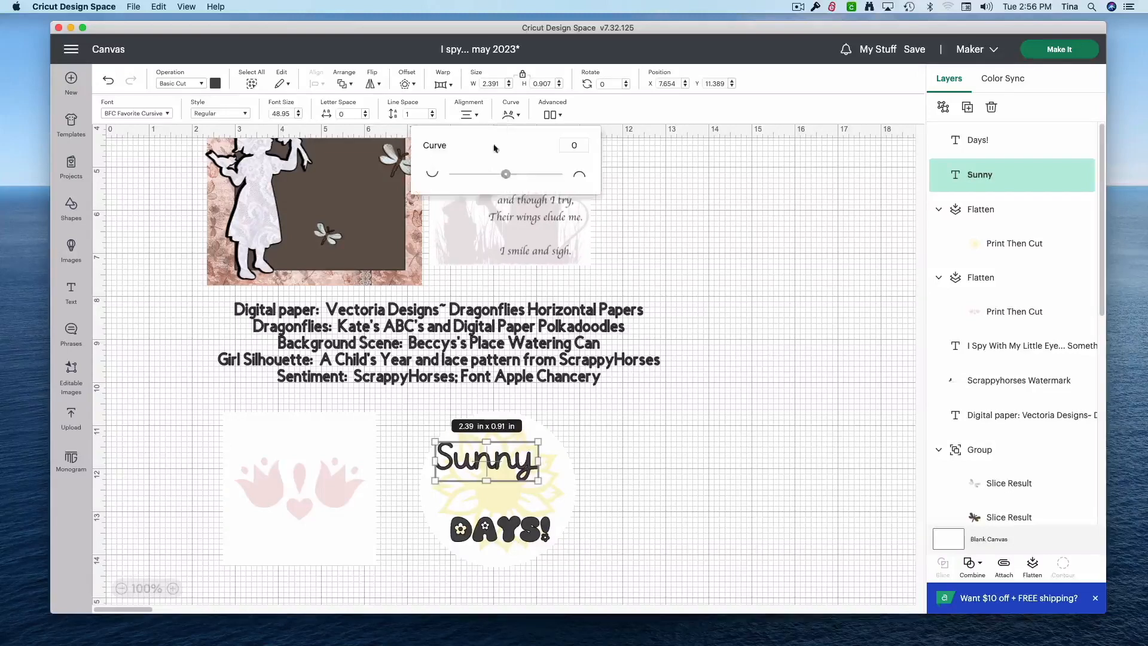
pyautogui.moveTo(507, 177); pyautogui.dragTo(543, 179)
pyautogui.moveTo(480, 459); pyautogui.dragTo(494, 434)
pyautogui.click(582, 477)
# Move "Days!" up to the middle of the sunflower and nudge the curved "Sunny" down close above it.
pyautogui.moveTo(493, 528); pyautogui.dragTo(500, 504)
pyautogui.click(609, 518)
pyautogui.click(527, 522)
pyautogui.click(511, 450)
pyautogui.moveTo(511, 450); pyautogui.dragTo(510, 456)
pyautogui.click(623, 478)
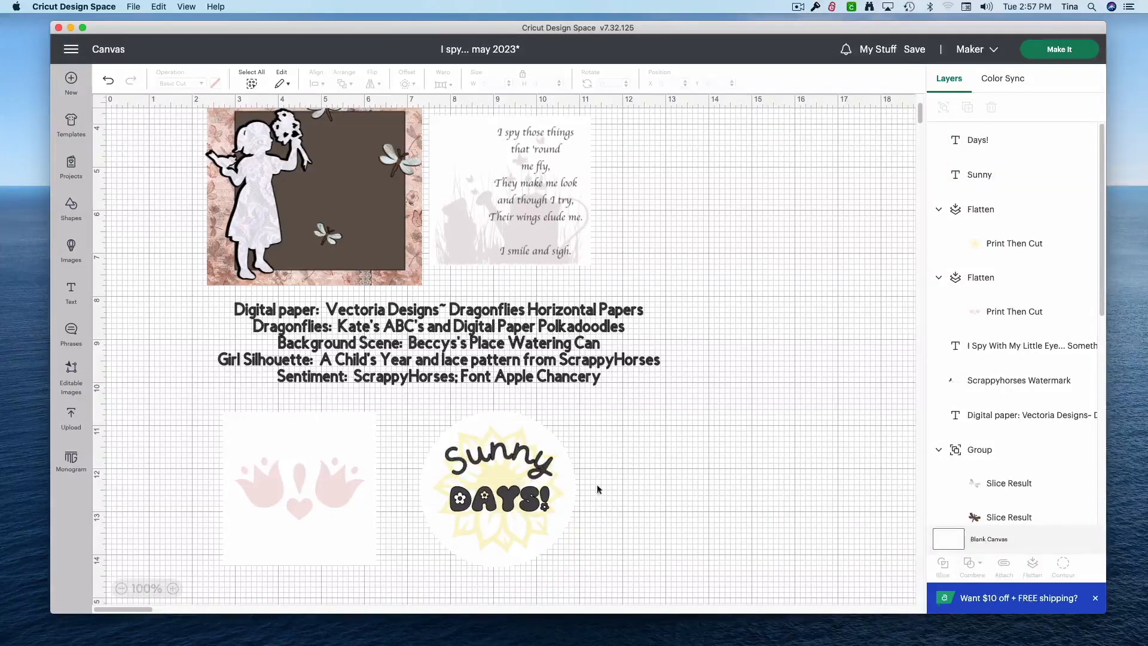
pyautogui.moveTo(507, 458); pyautogui.dragTo(506, 464)
pyautogui.click(675, 494)
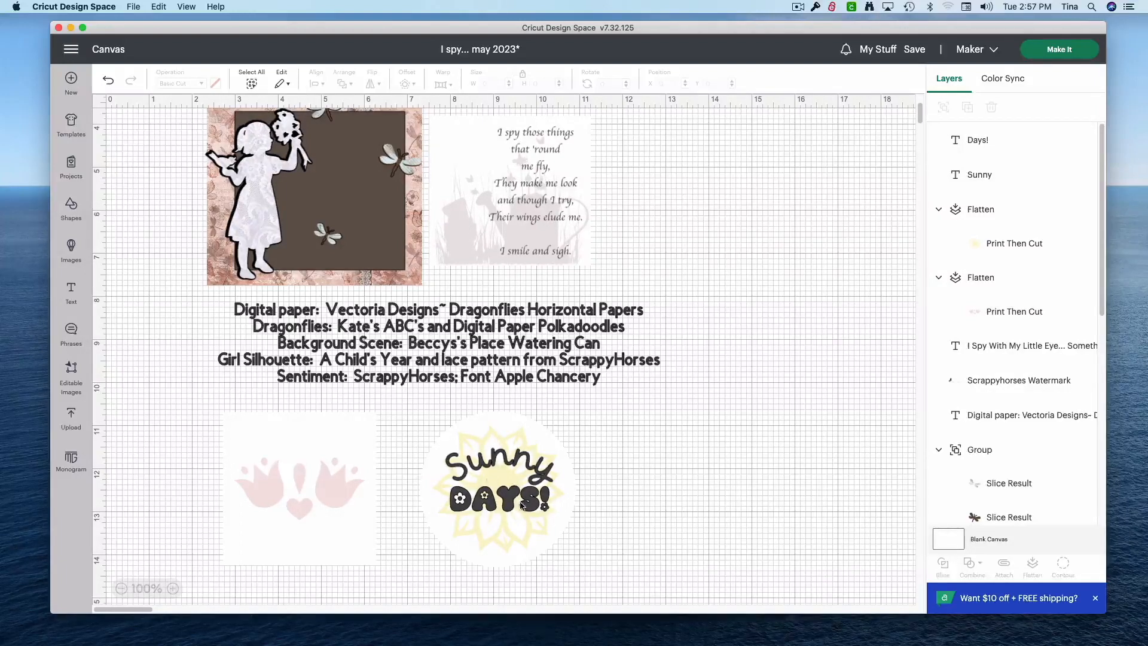
pyautogui.scroll(5, 521, 505)
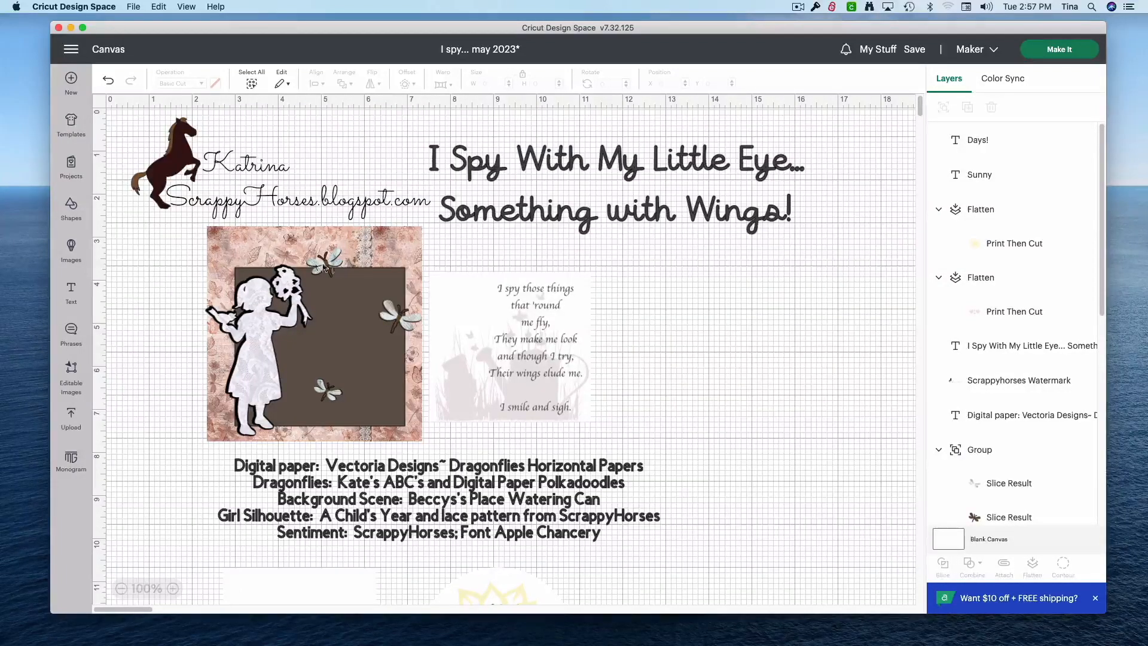